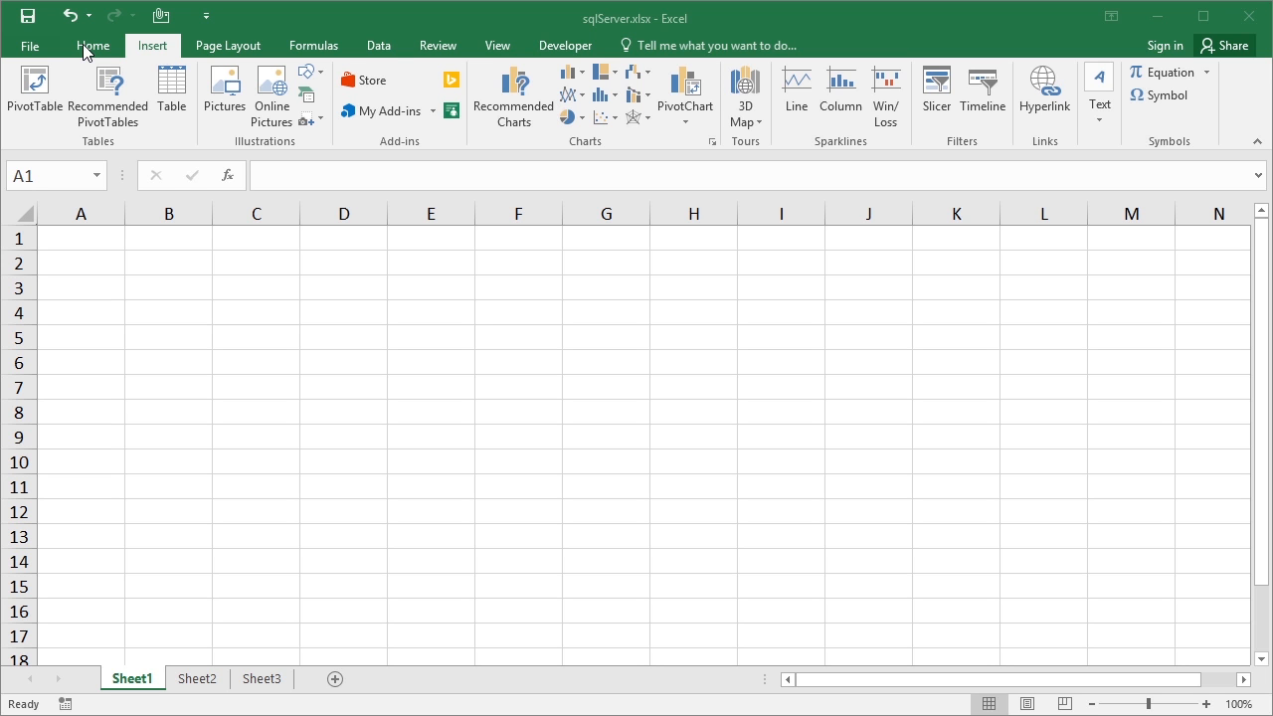
Start a PivotTable on Sheet1 from an external data source, using the connection file myTrainingConnection.odc
click(163, 55)
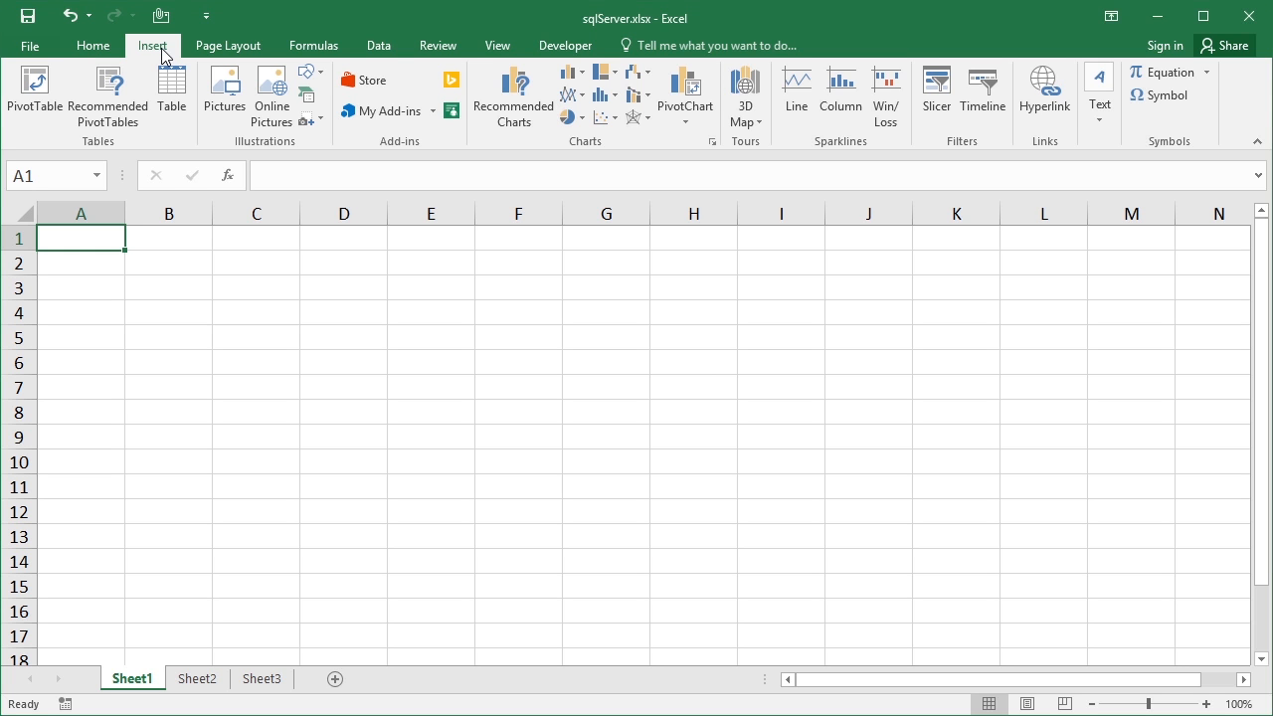
click(50, 91)
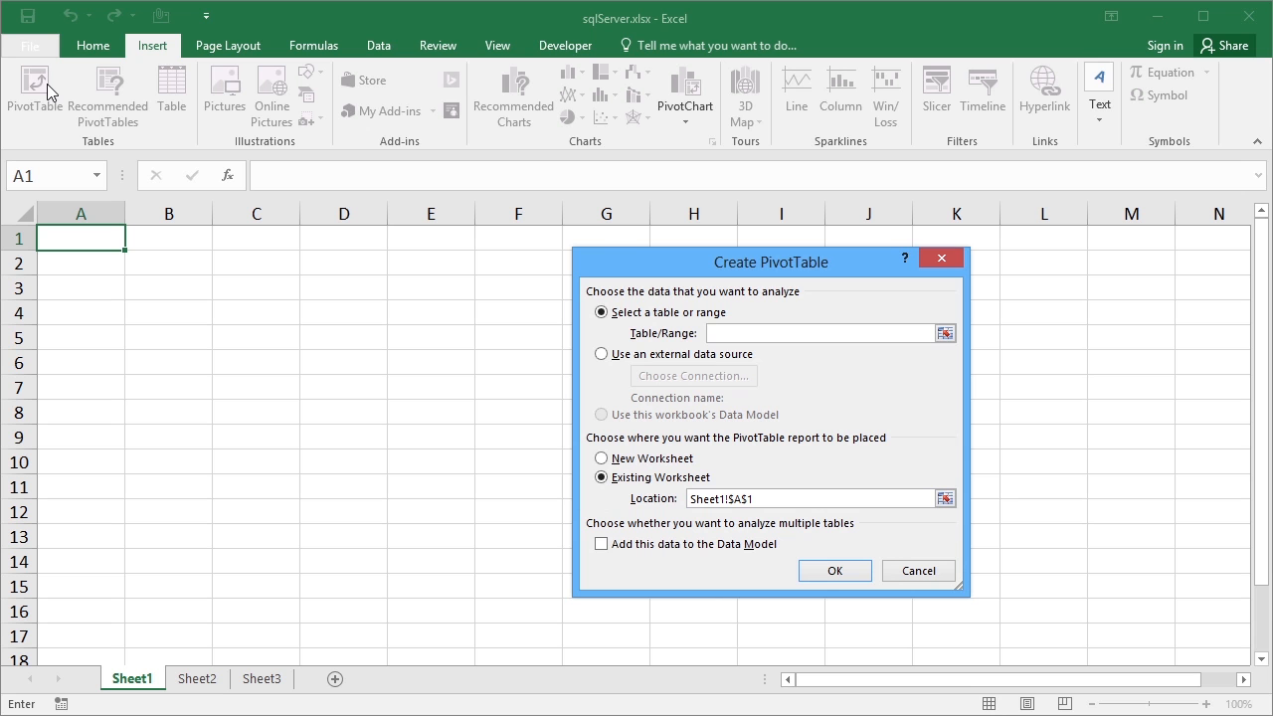
click(666, 354)
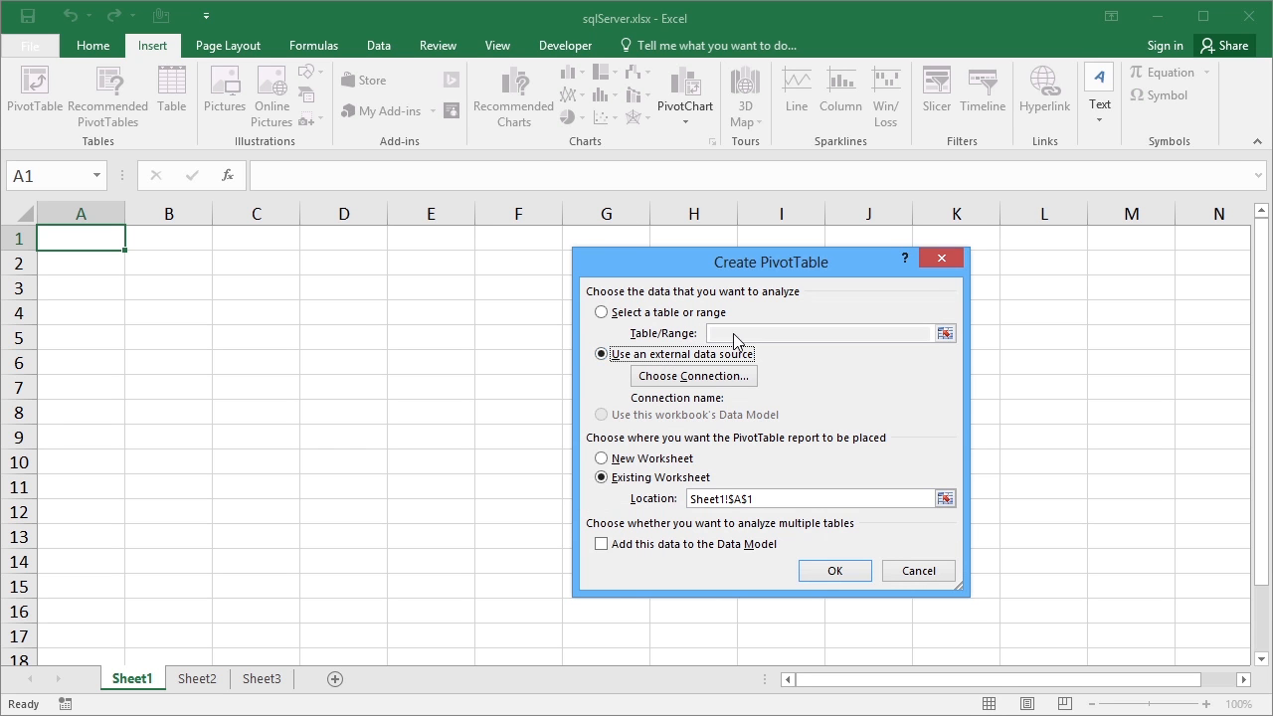
click(680, 378)
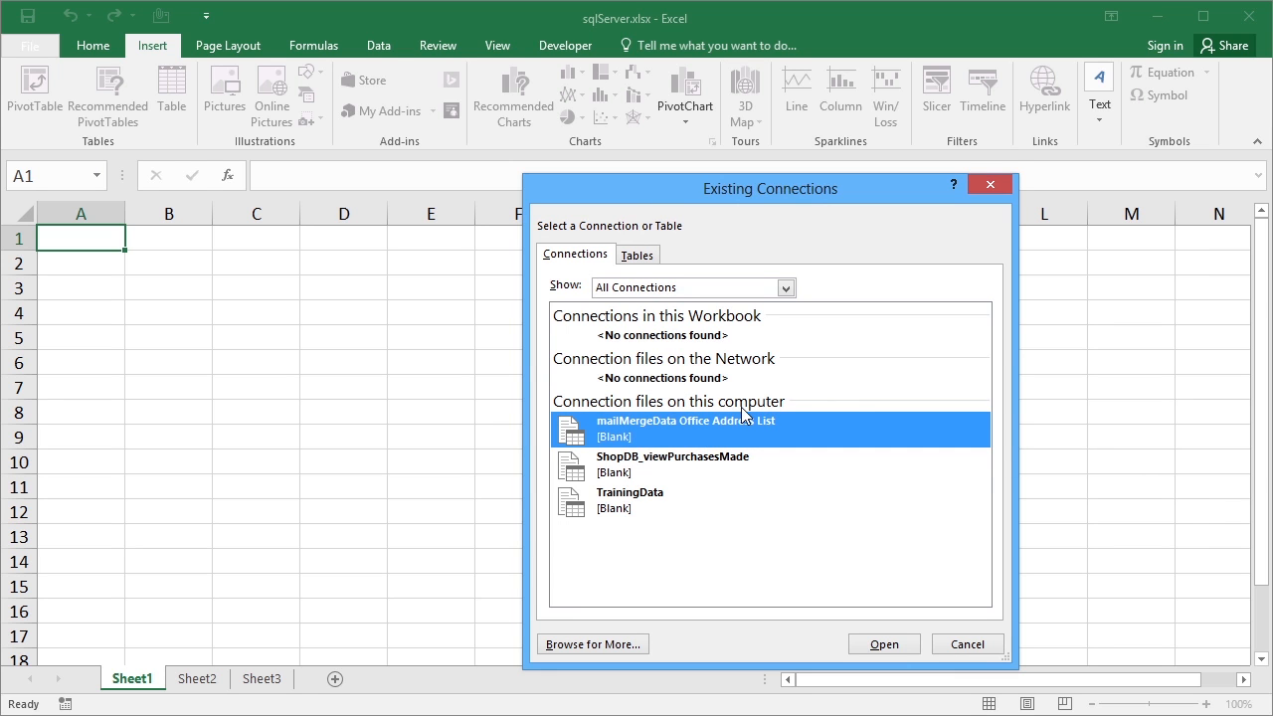
click(698, 454)
click(673, 499)
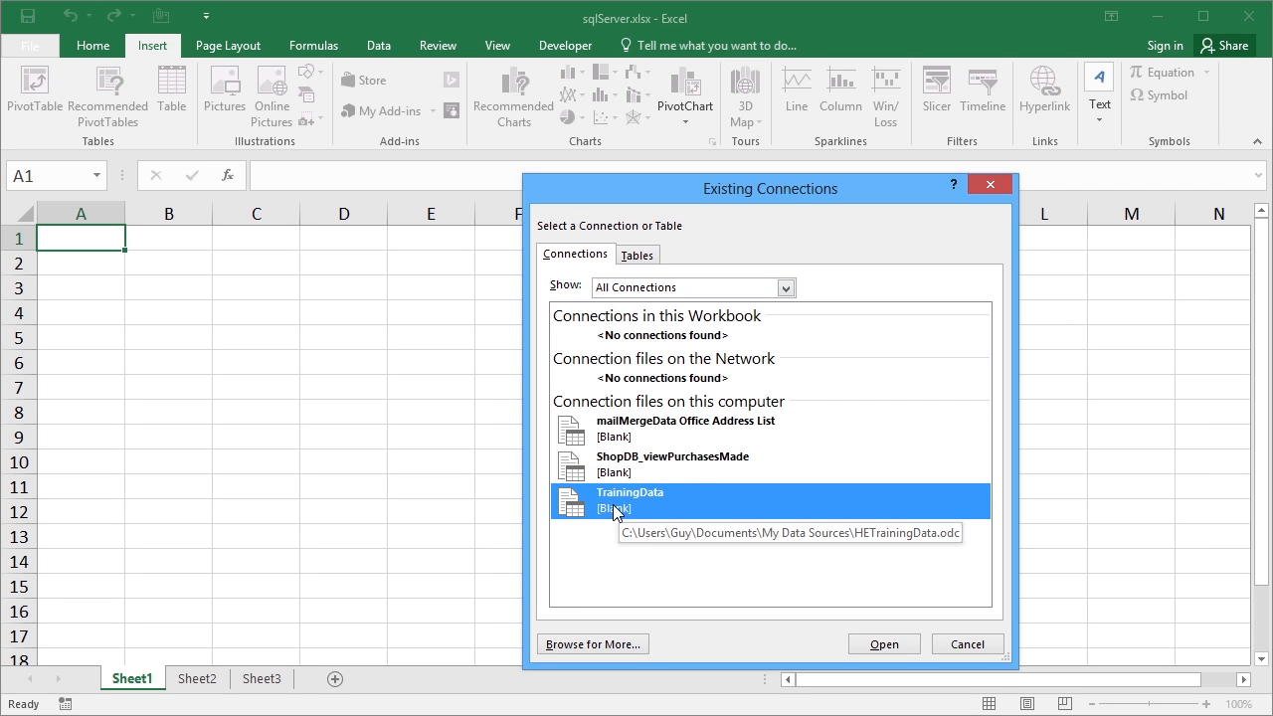
click(596, 645)
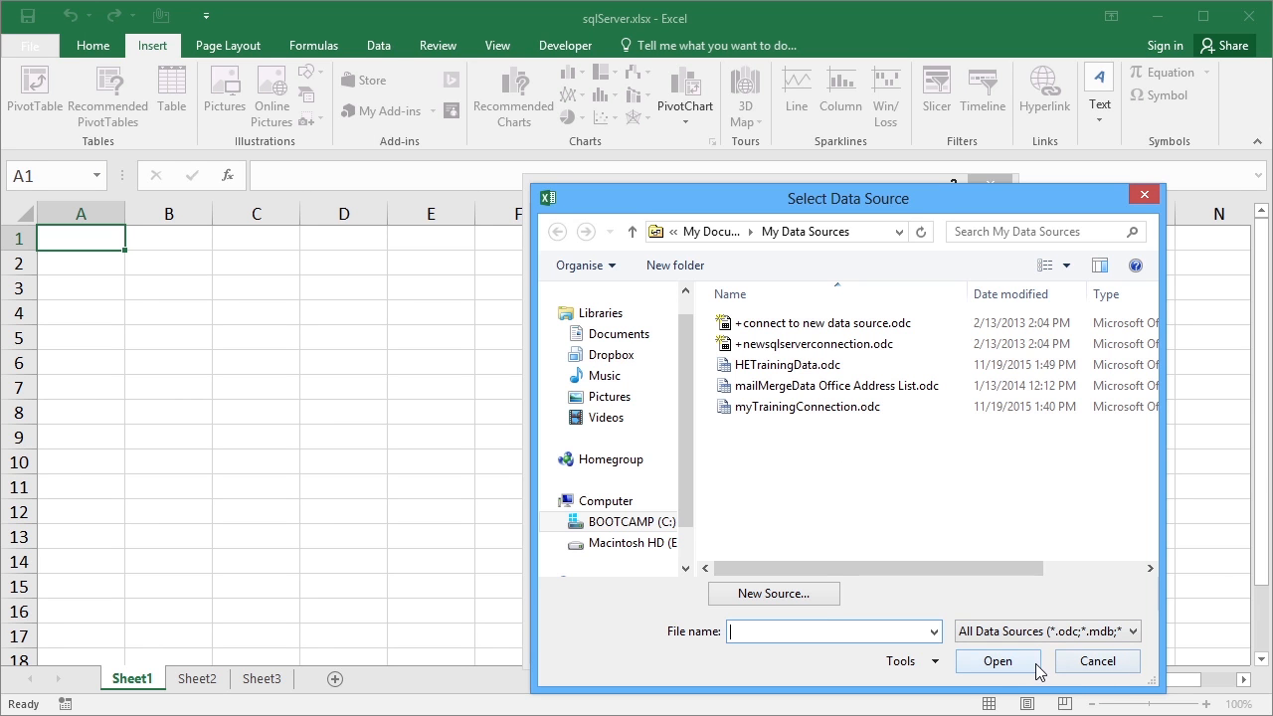
click(786, 409)
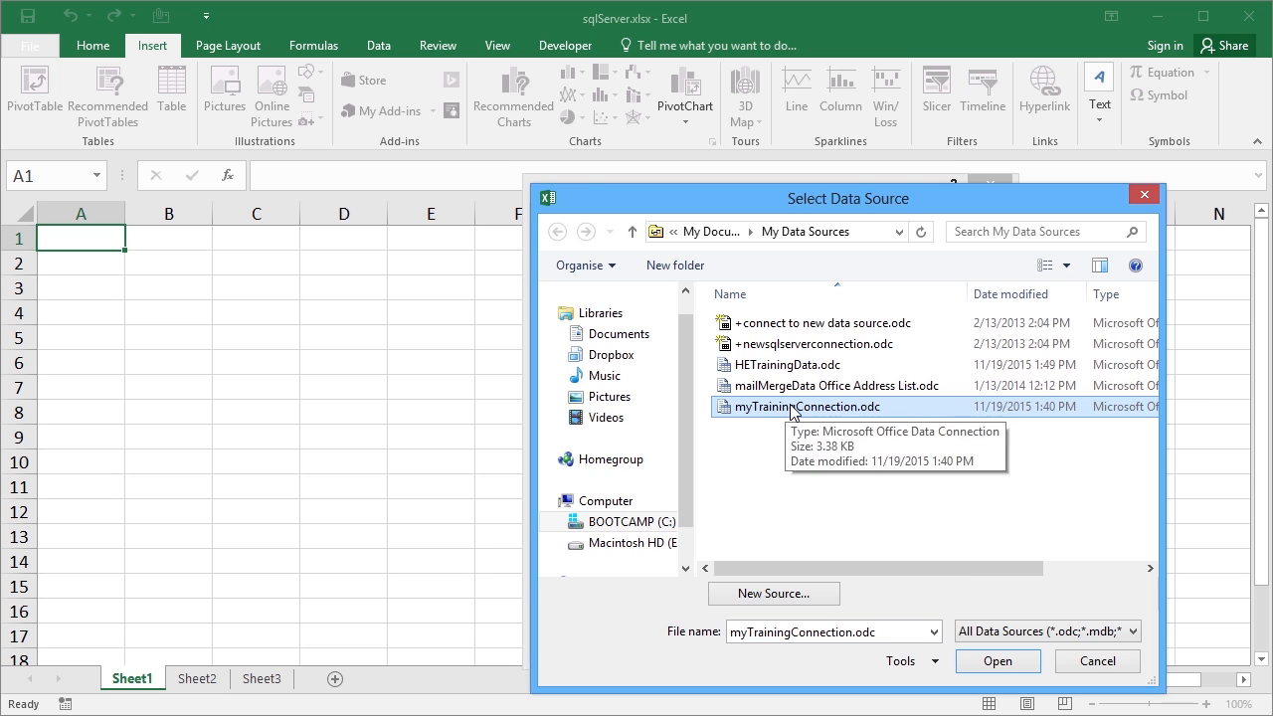
double_click(786, 409)
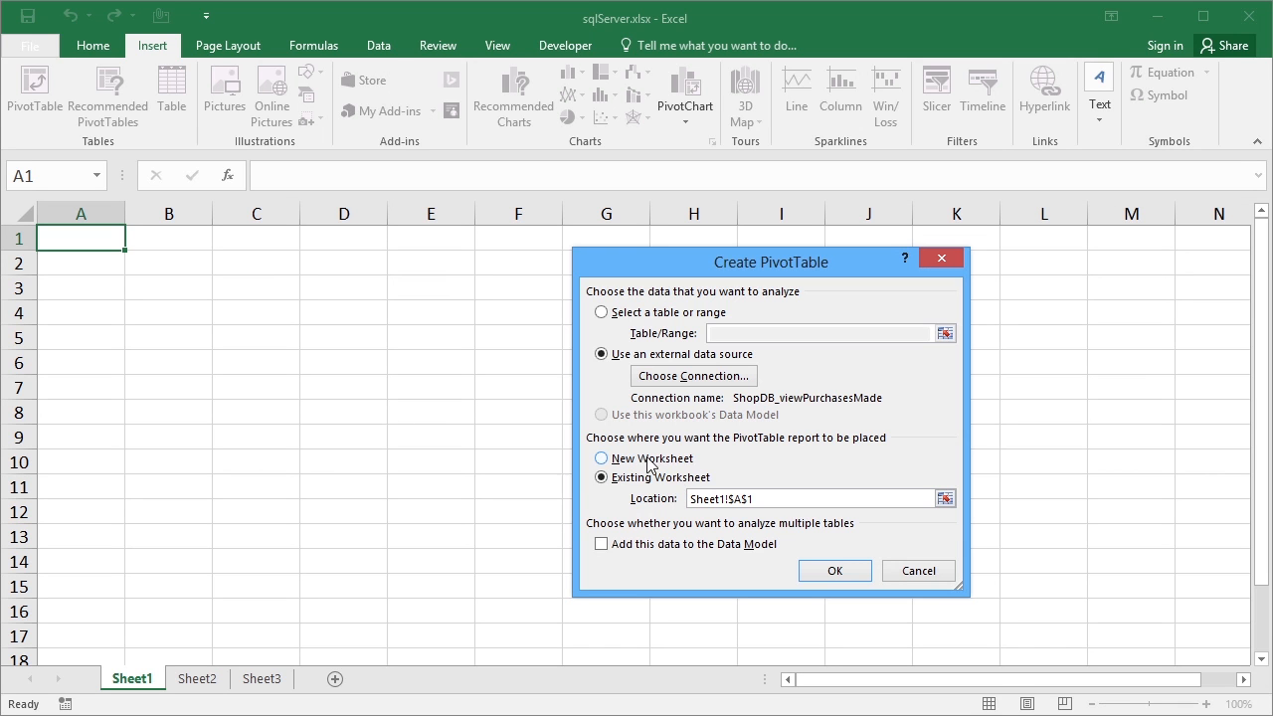
Create the PivotTable at Sheet1 cell A1, logging in to SQL Server with the account password
click(830, 570)
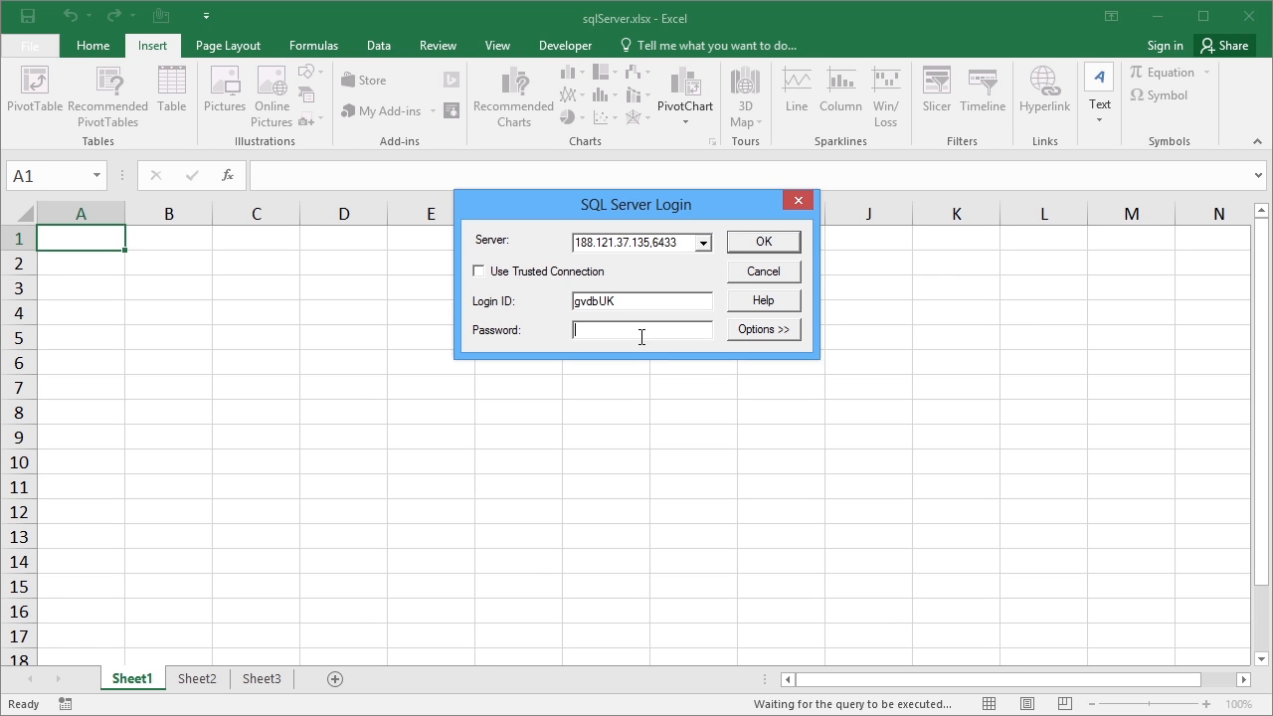
text(****)
click(741, 245)
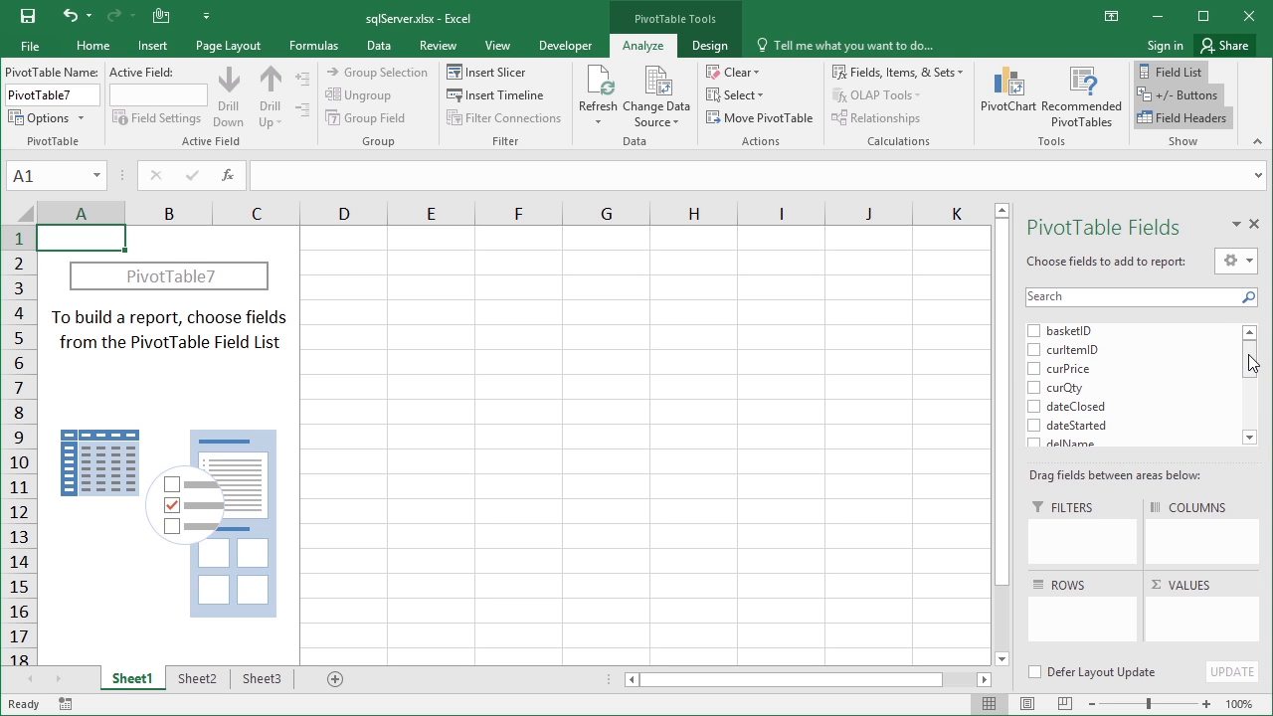
Add dateClosed to the PivotTable's rows and totalPrice to its values
mouse_move(1249, 355)
mouse_down()
mouse_move(1250, 422)
mouse_move(1253, 358)
mouse_up()
mouse_move(1251, 360)
mouse_down()
mouse_move(1255, 429)
mouse_move(1260, 364)
mouse_up()
drag(1075, 405, 1156, 465)
scroll(1131, 358, down, 5)
drag(1073, 387, 1198, 612)
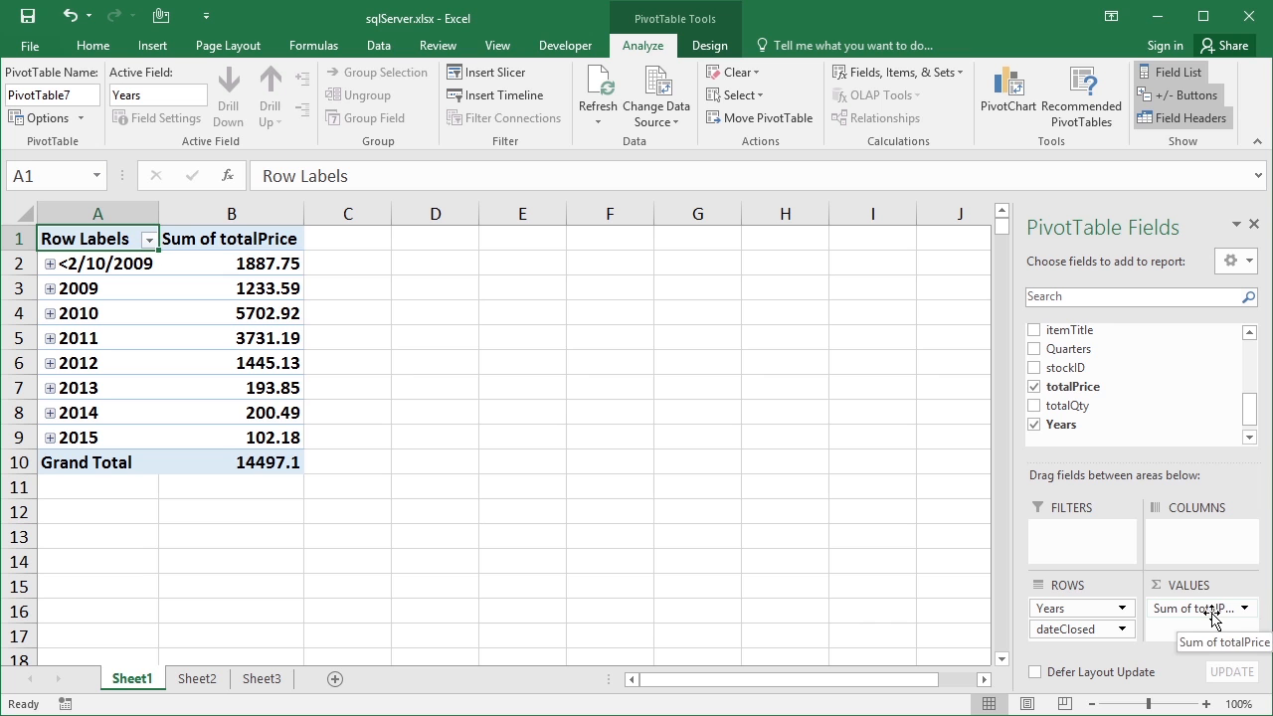
Format the totalPrice value field as Currency through its value field settings
click(1211, 614)
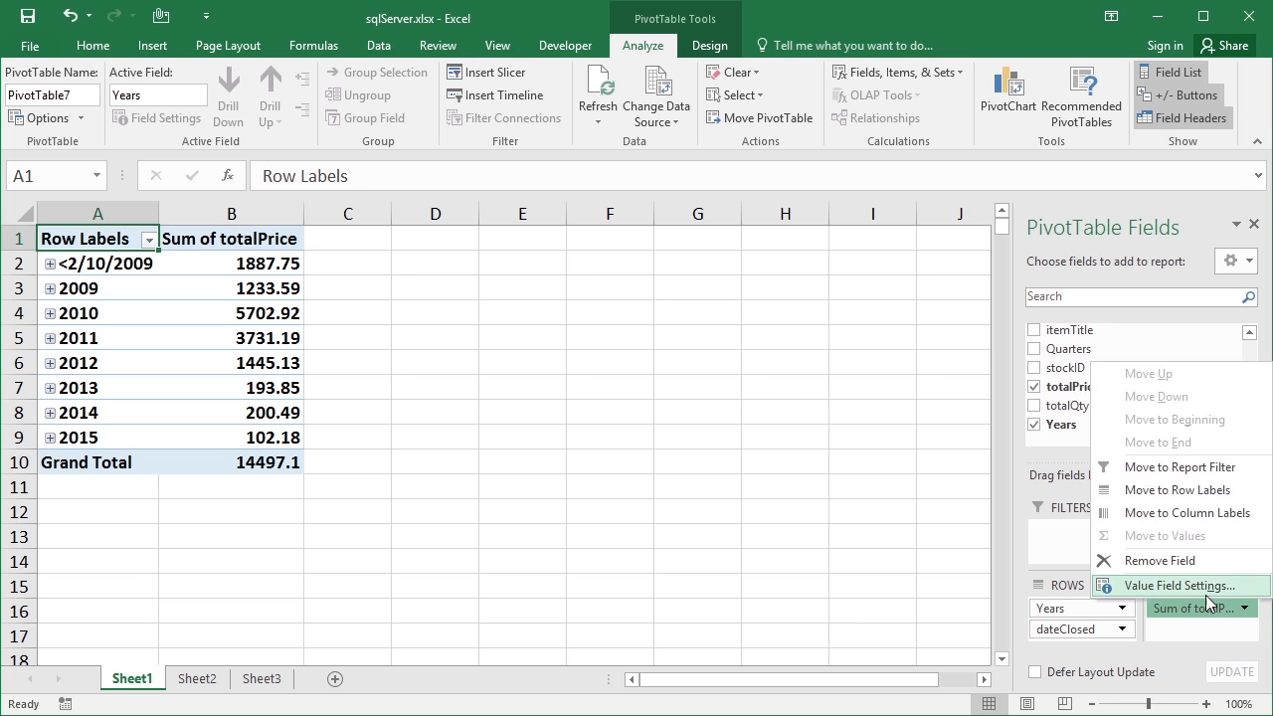
click(1189, 584)
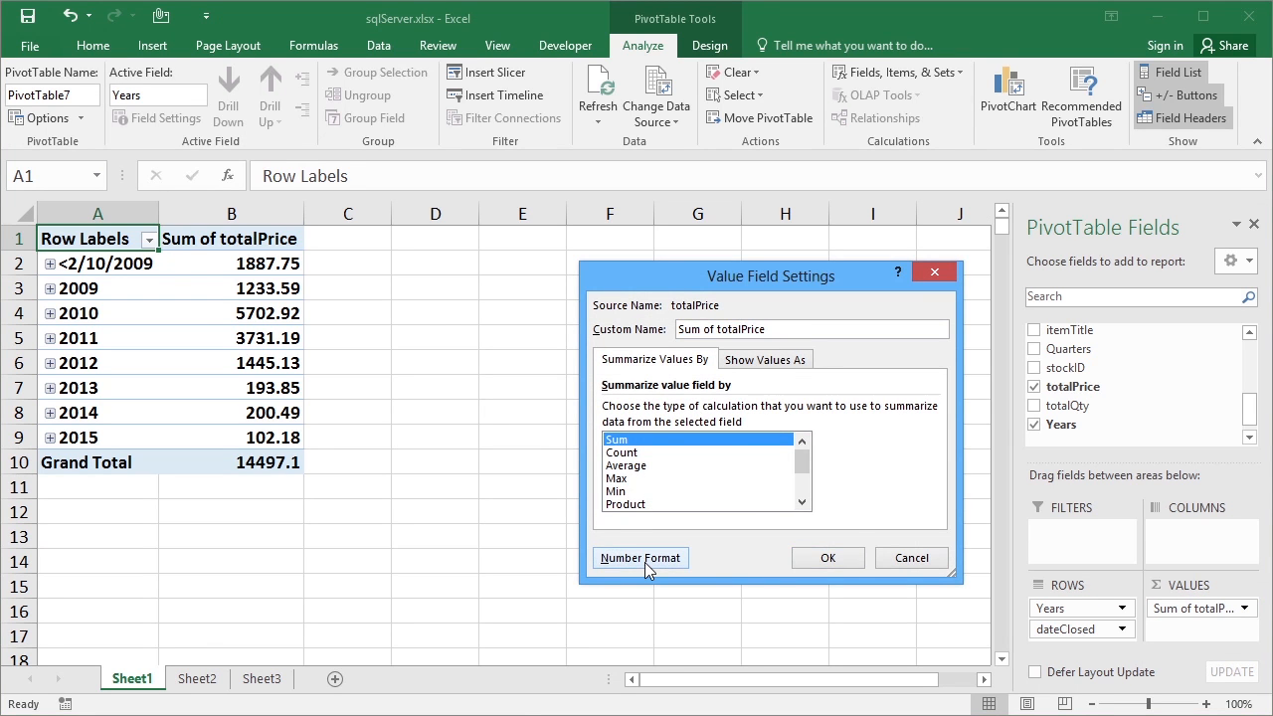
click(642, 558)
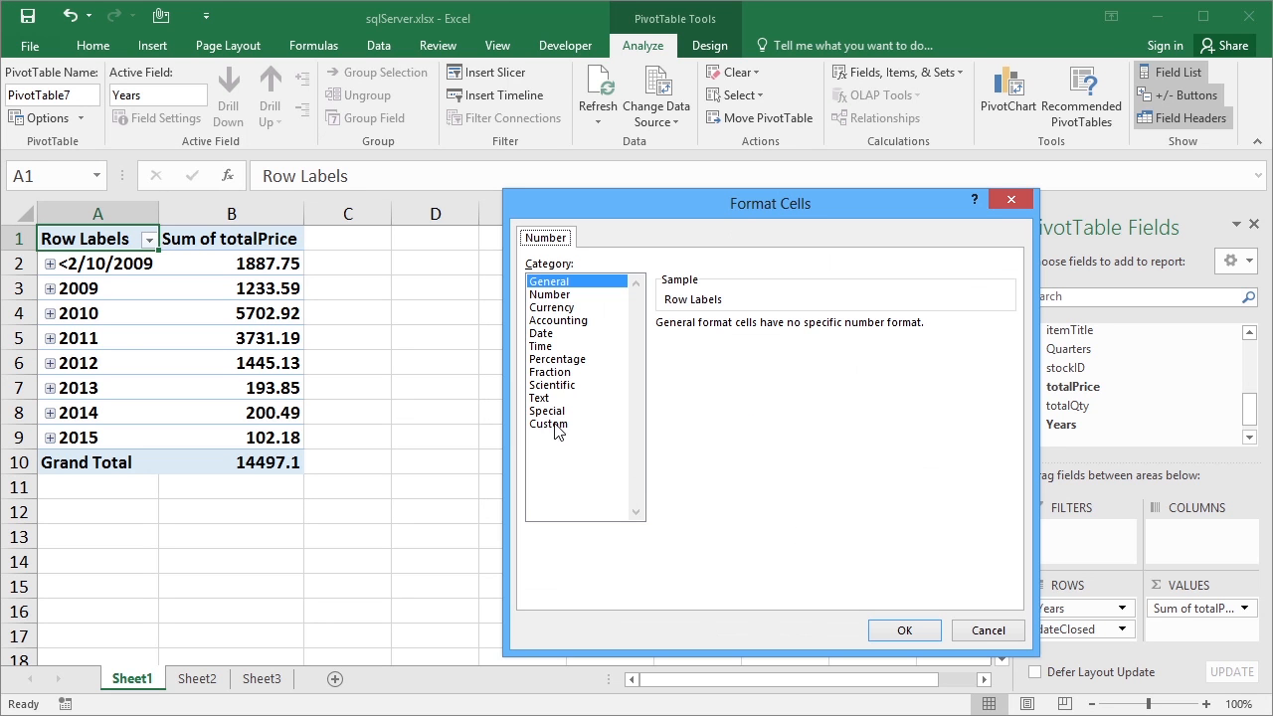
click(555, 307)
click(900, 630)
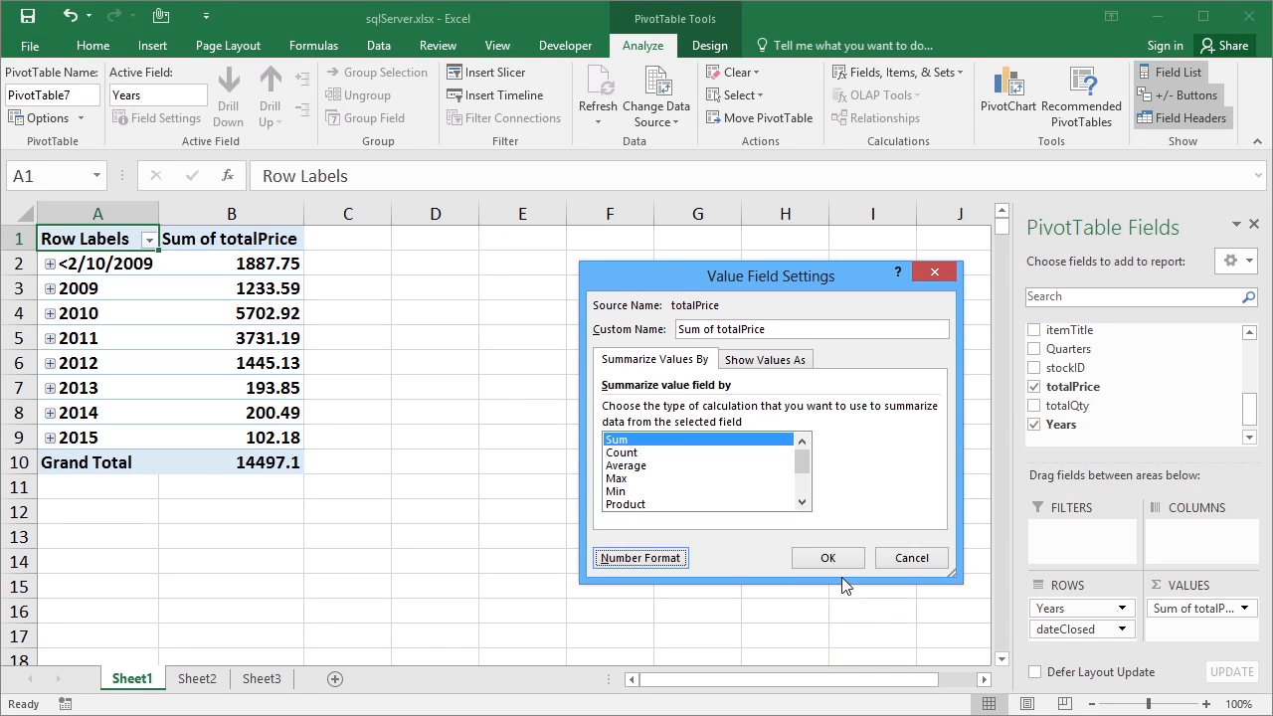
click(827, 558)
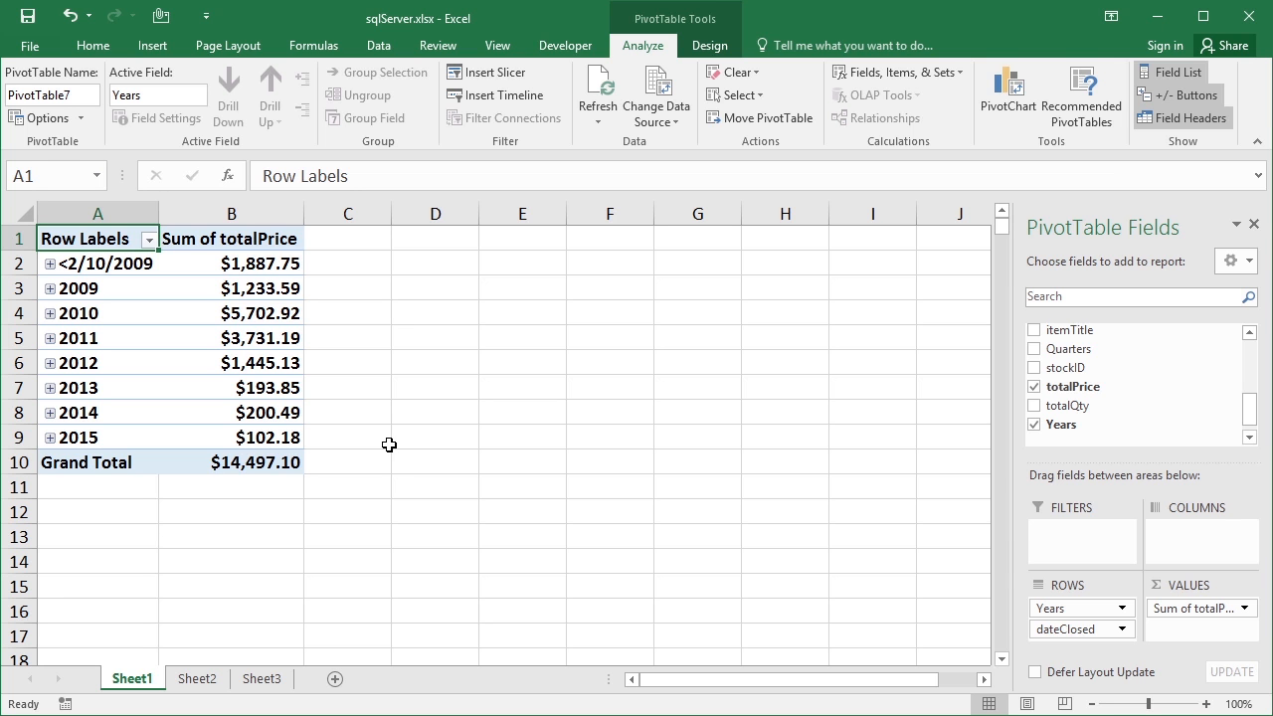
On Sheet2, start a PivotTable from an external data source, using the TrainingData connection
click(203, 678)
click(157, 46)
click(16, 97)
click(575, 352)
click(693, 375)
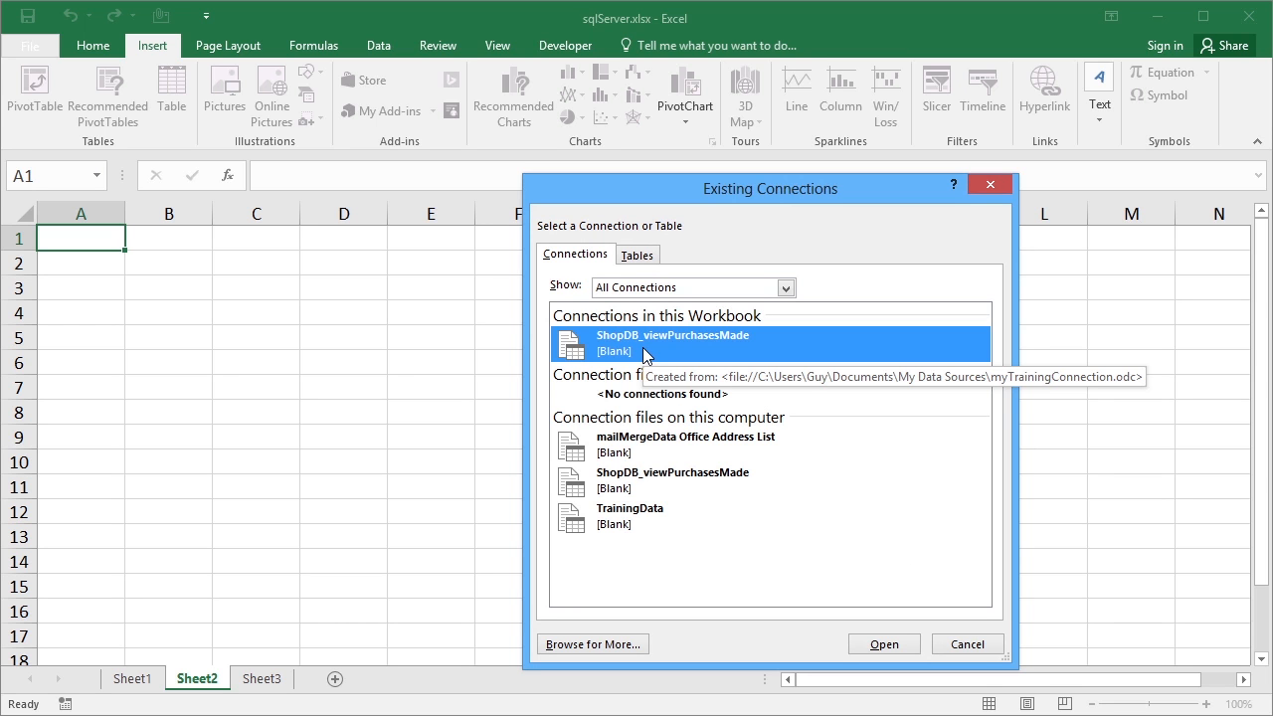
click(621, 524)
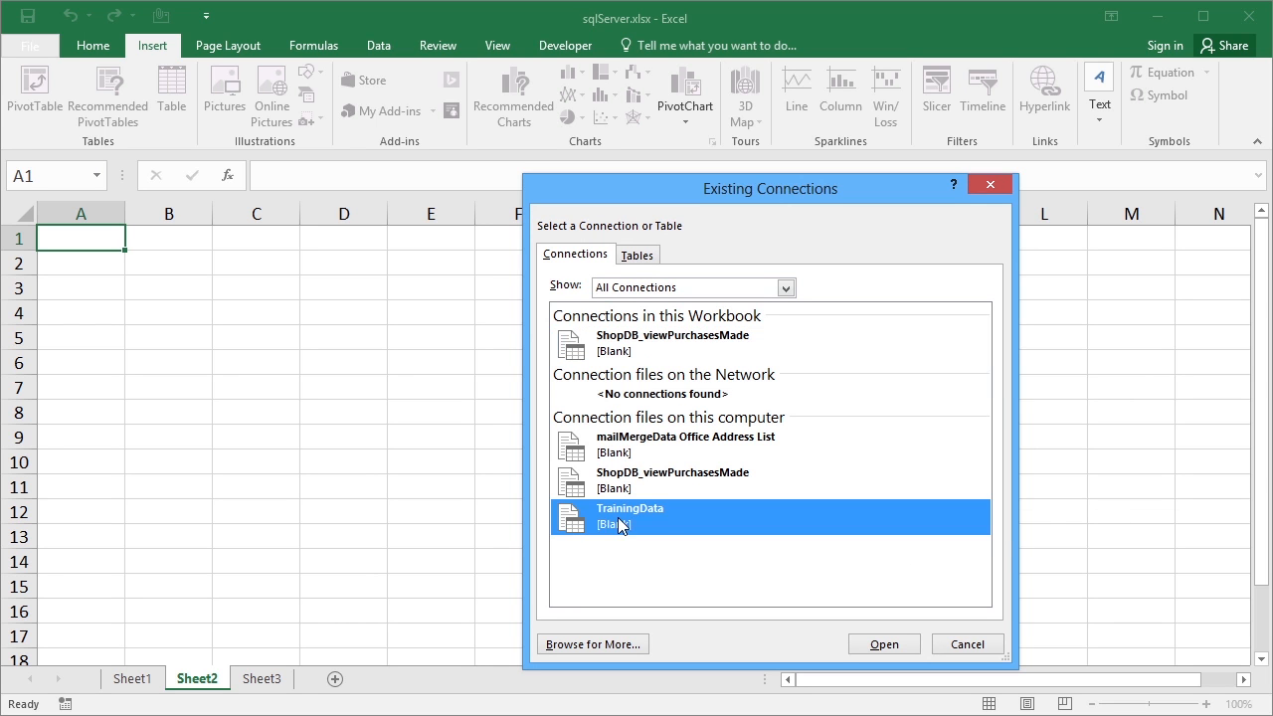
click(883, 644)
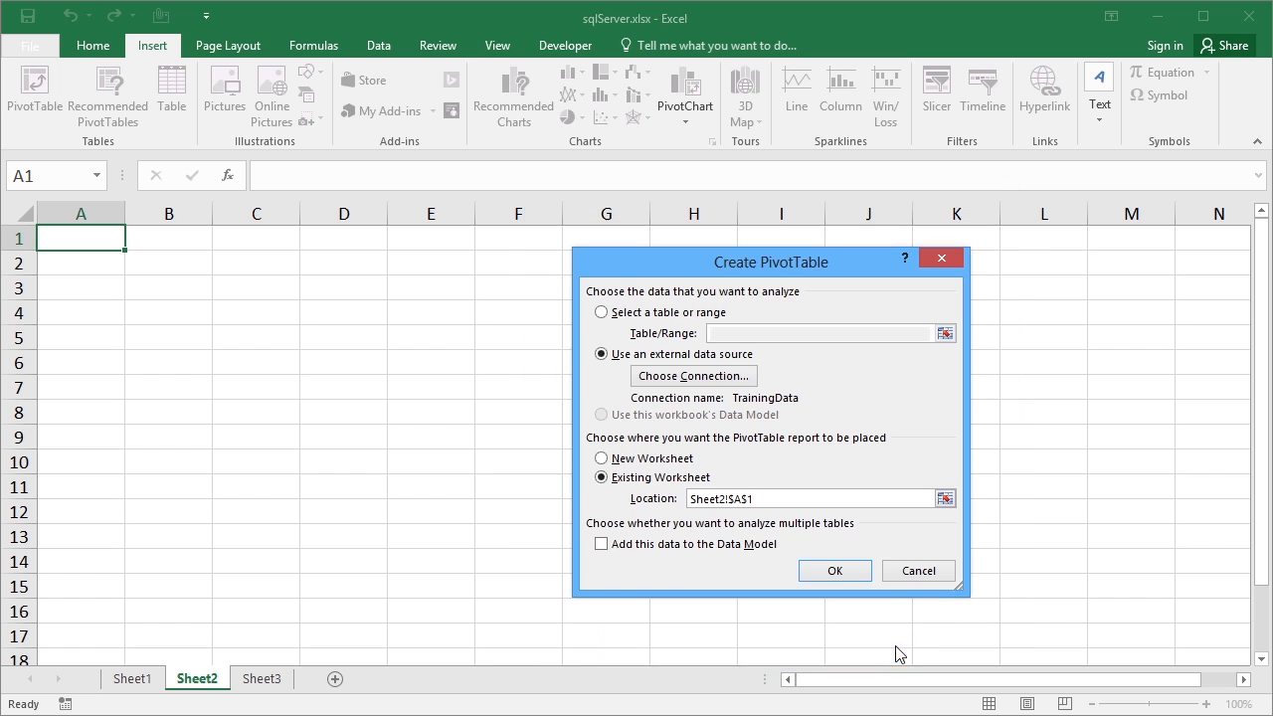
Create the PivotTable at Sheet2 cell A1, entering the SQL Server login password
click(833, 572)
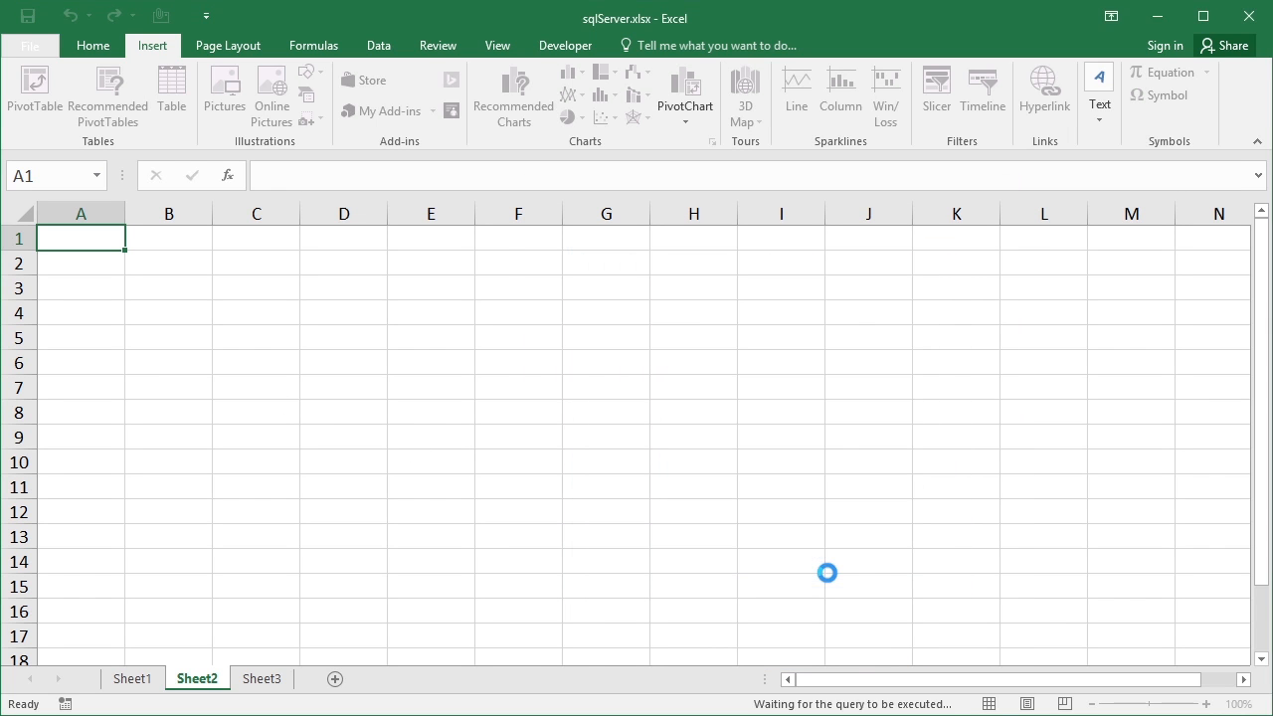
text(******)
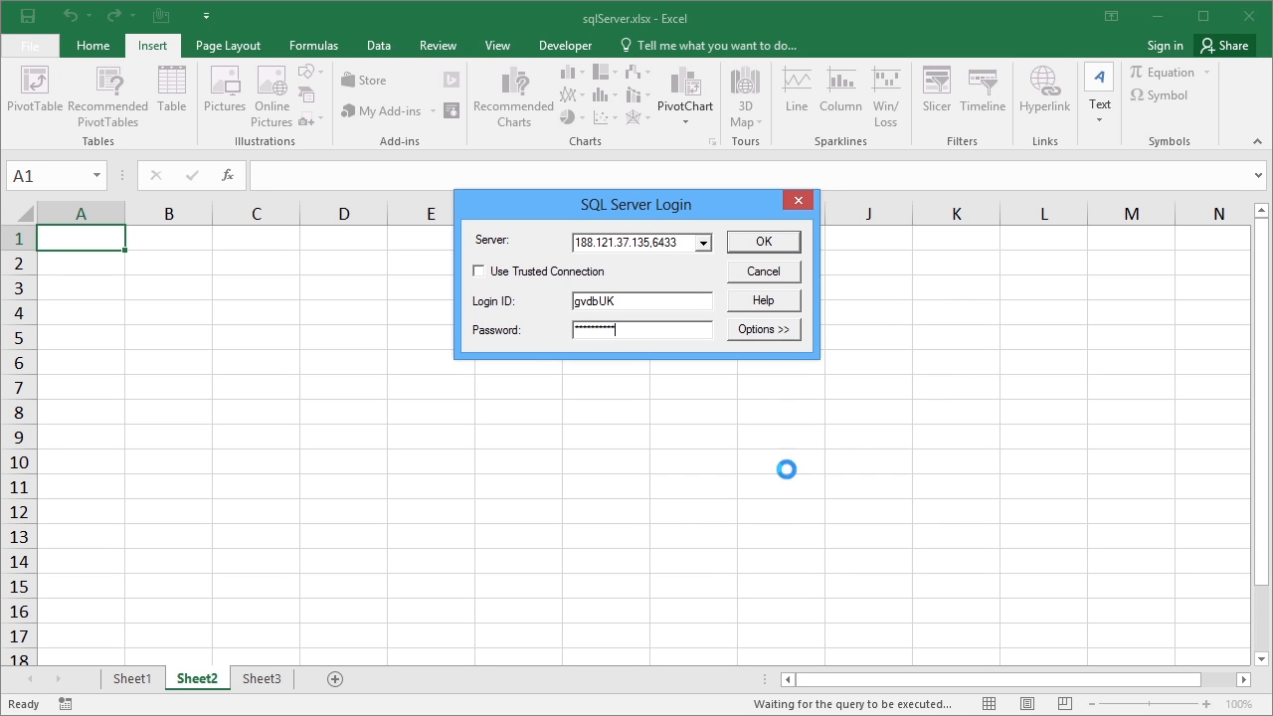
click(762, 242)
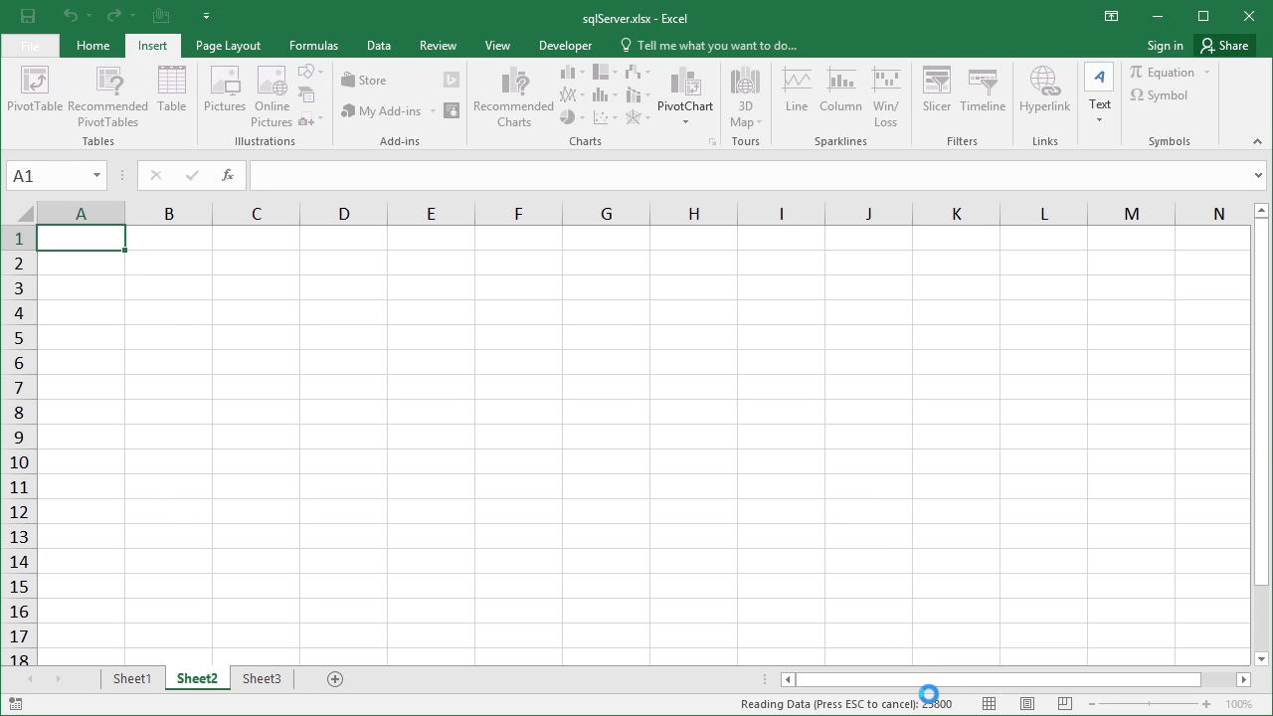
Put datestarted in rows and totalprice in values, with totalprice summarized by Sum in Currency format
drag(1075, 368, 1238, 608)
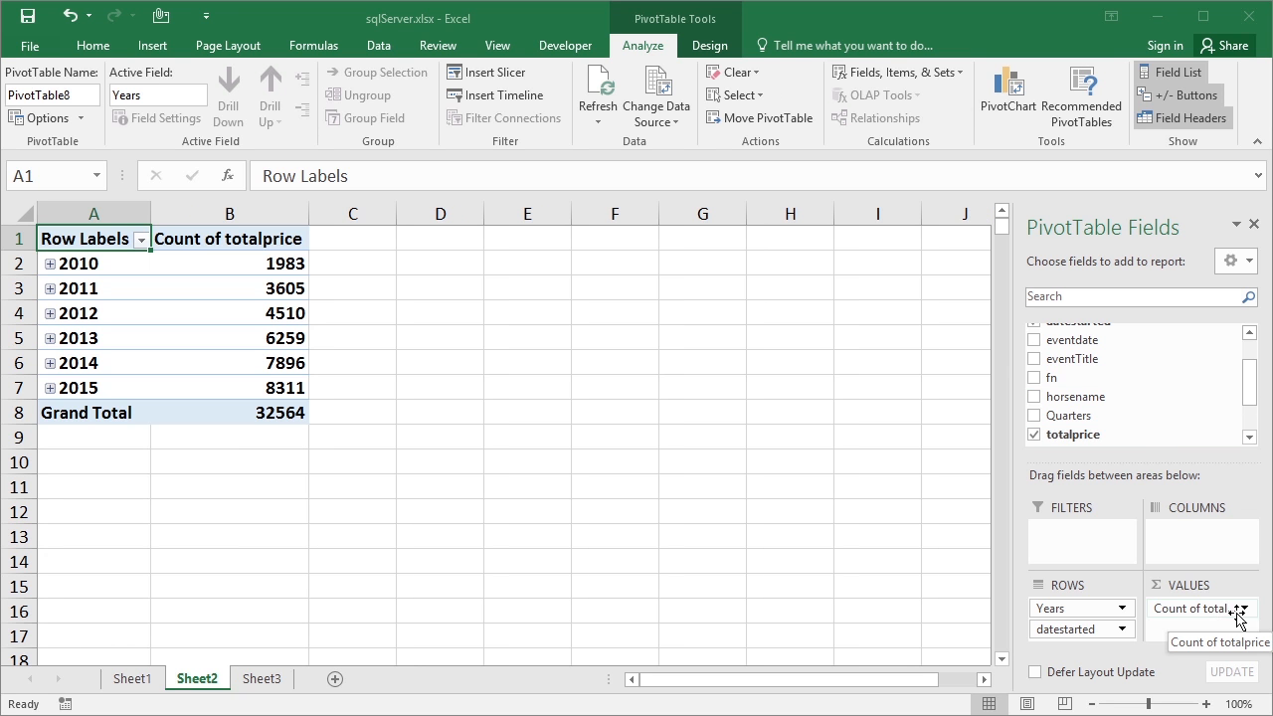
click(1244, 609)
click(1124, 583)
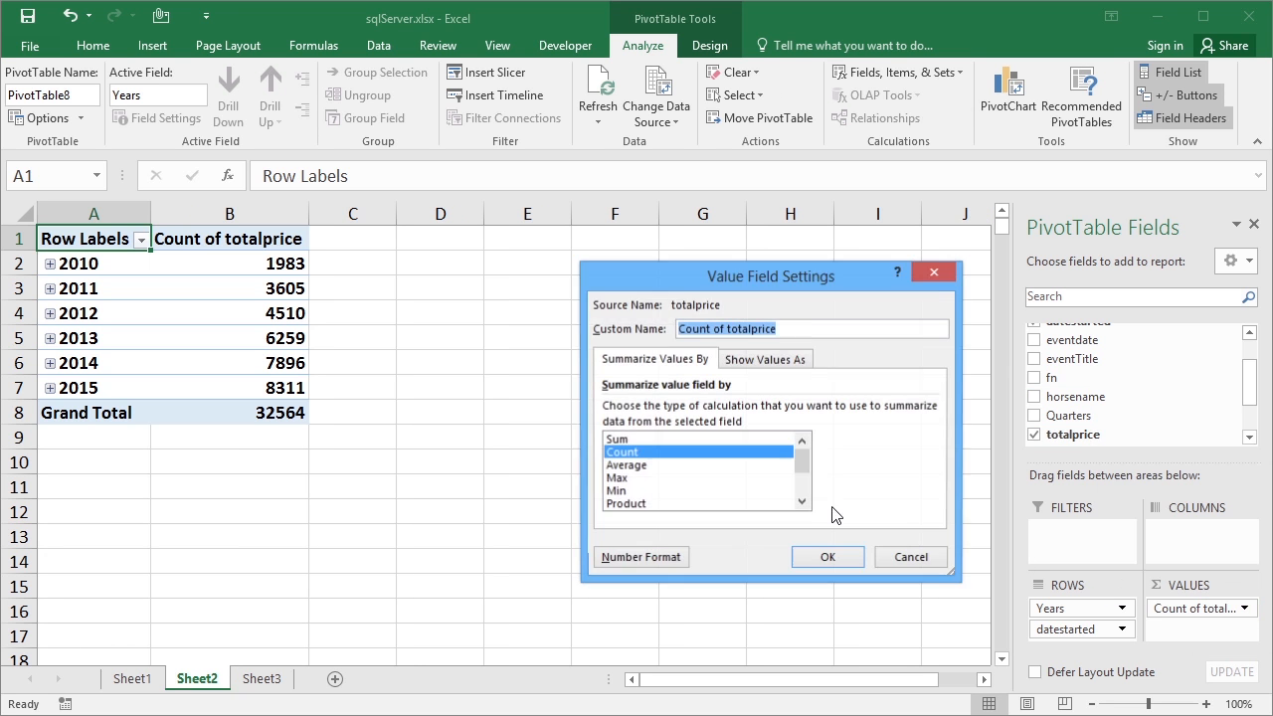
click(696, 439)
click(674, 555)
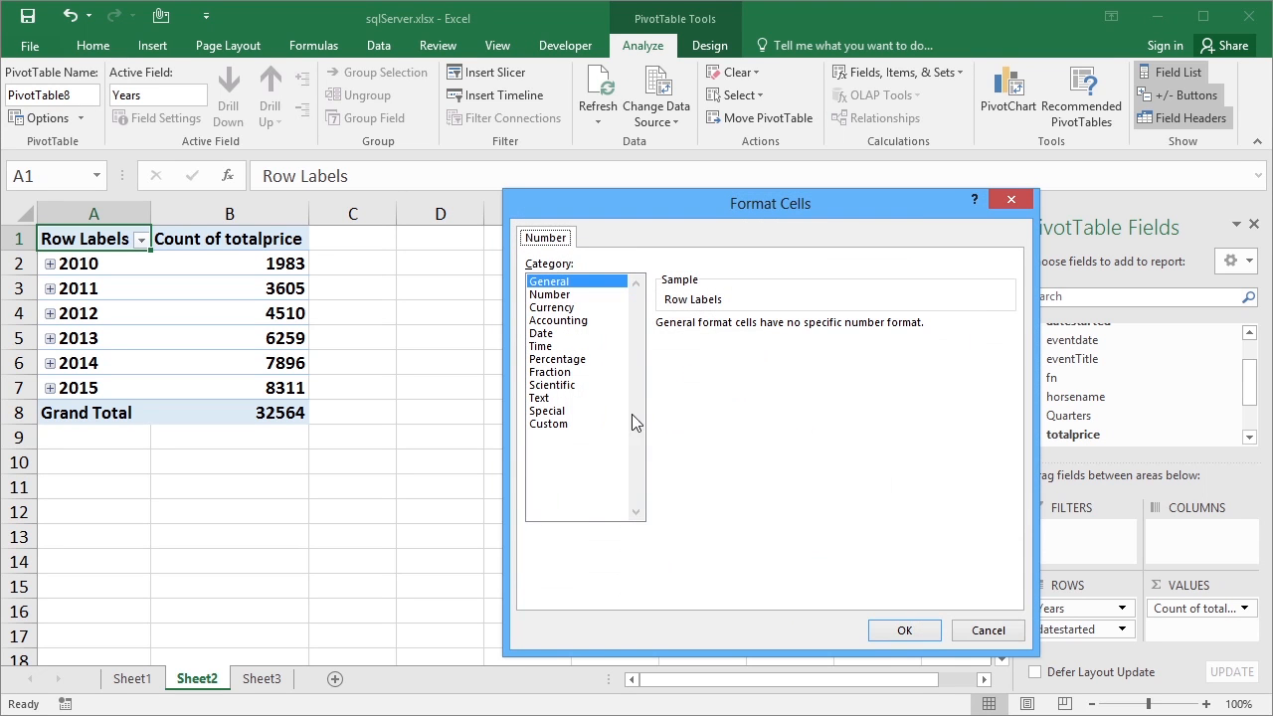
click(578, 308)
click(901, 631)
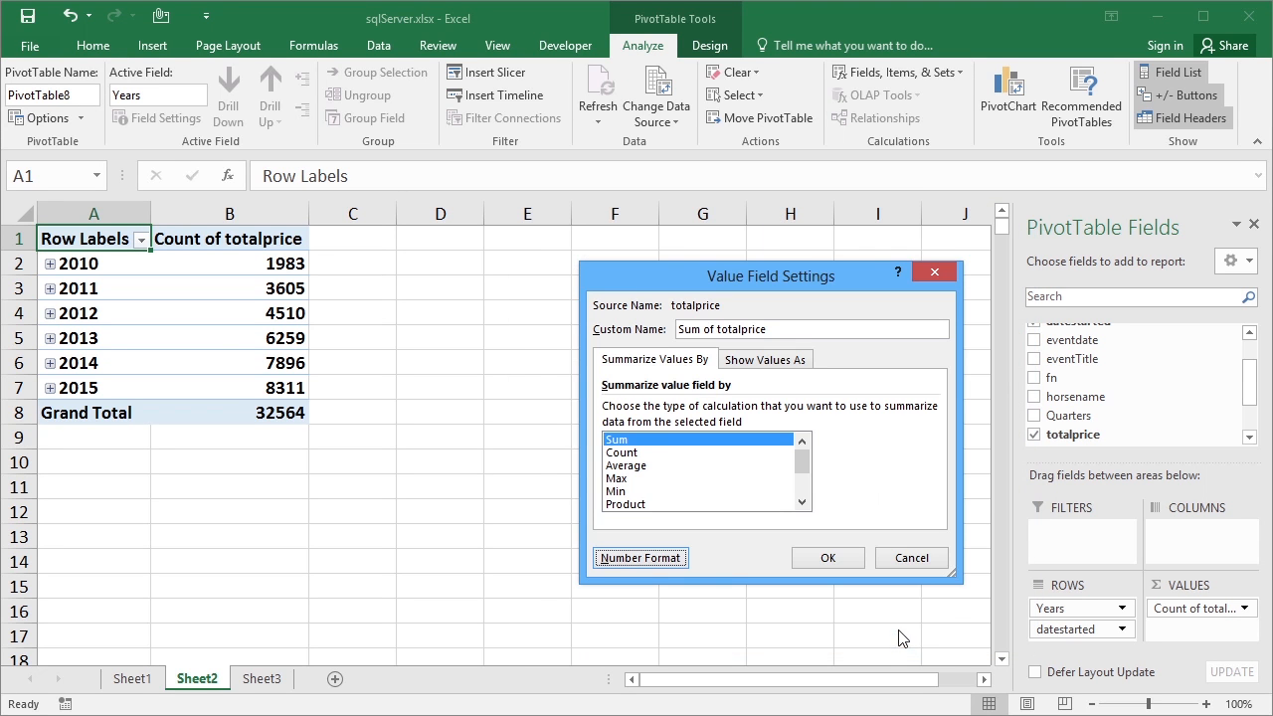
click(827, 557)
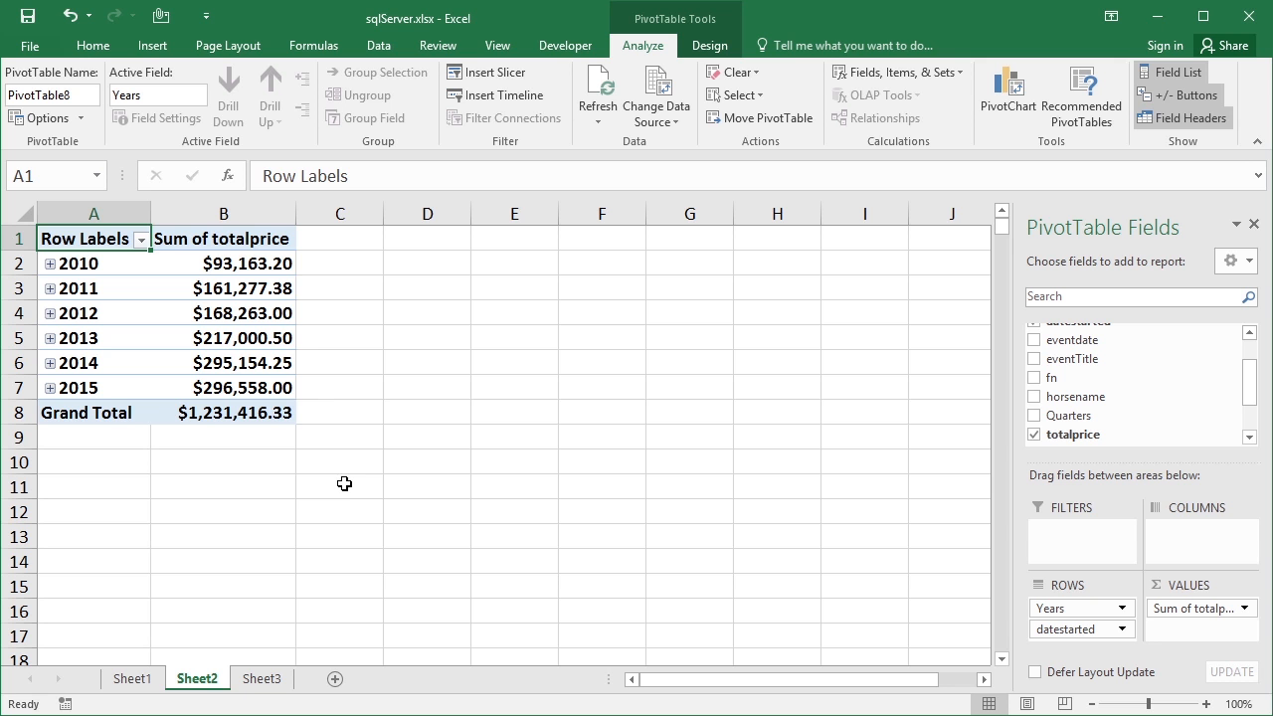
Open the list of workbook connections and display the properties of the TrainingData connection
click(150, 680)
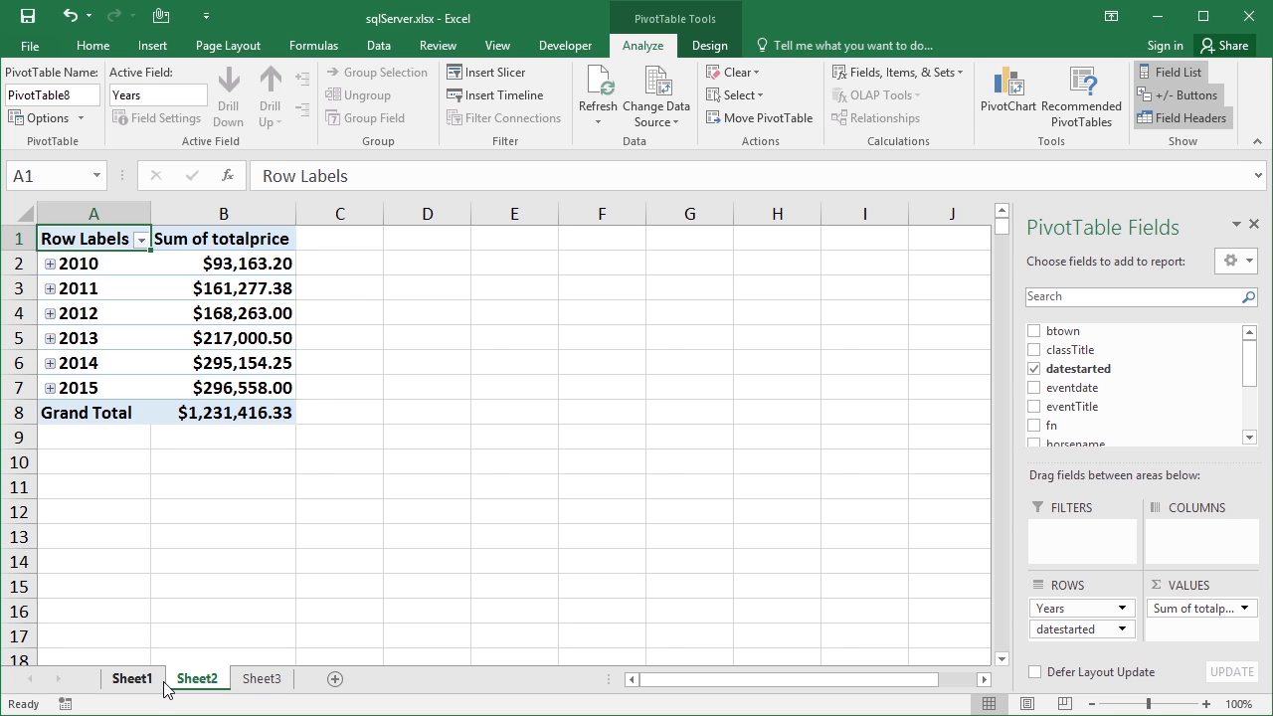
click(387, 51)
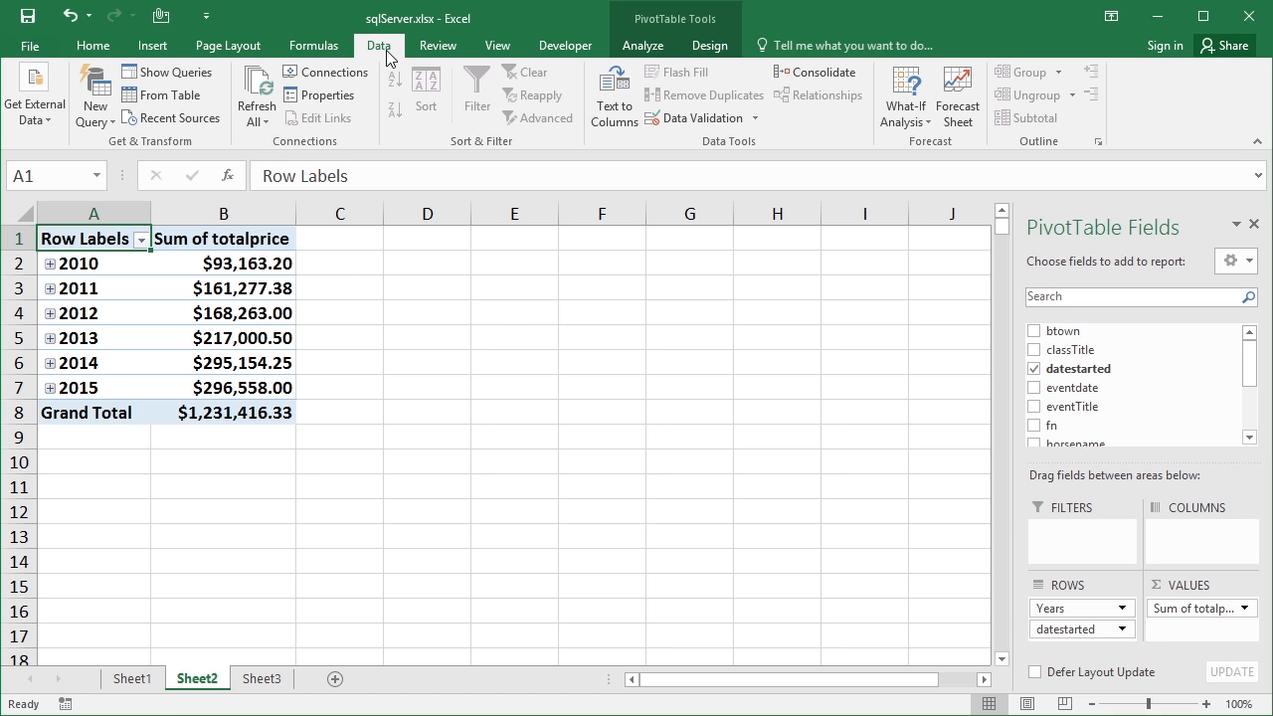
click(328, 72)
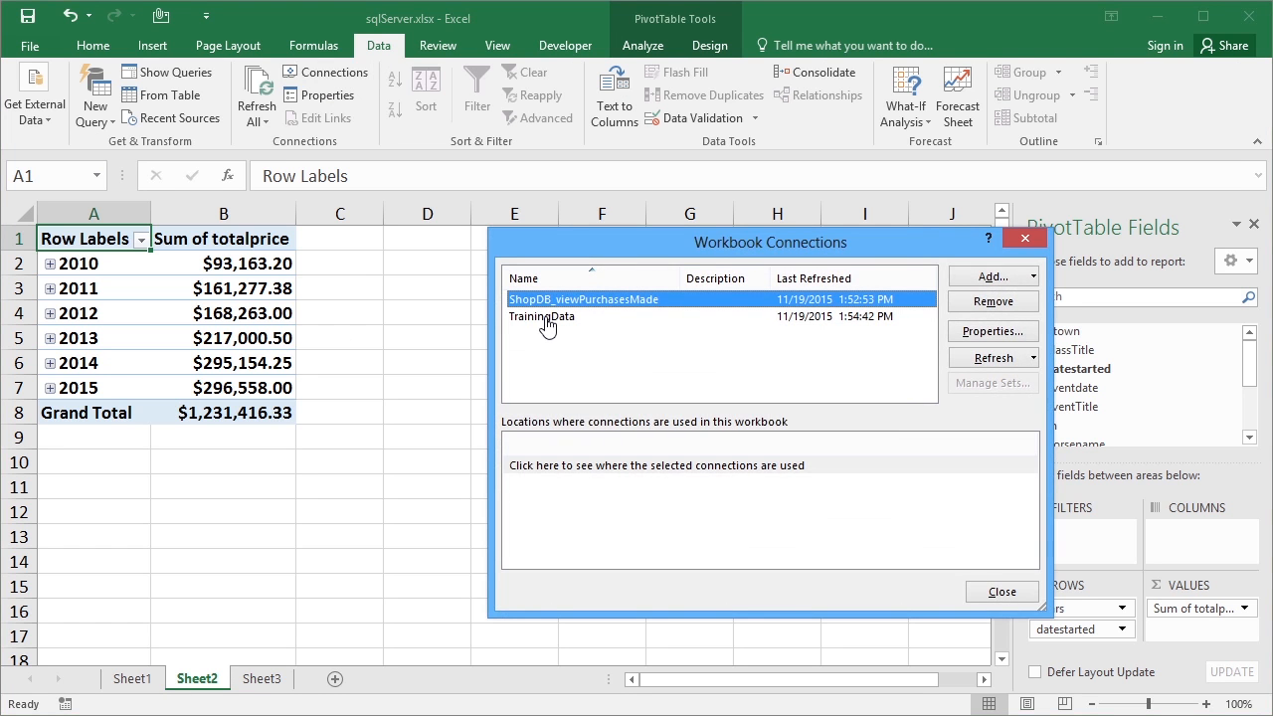
click(546, 318)
click(548, 301)
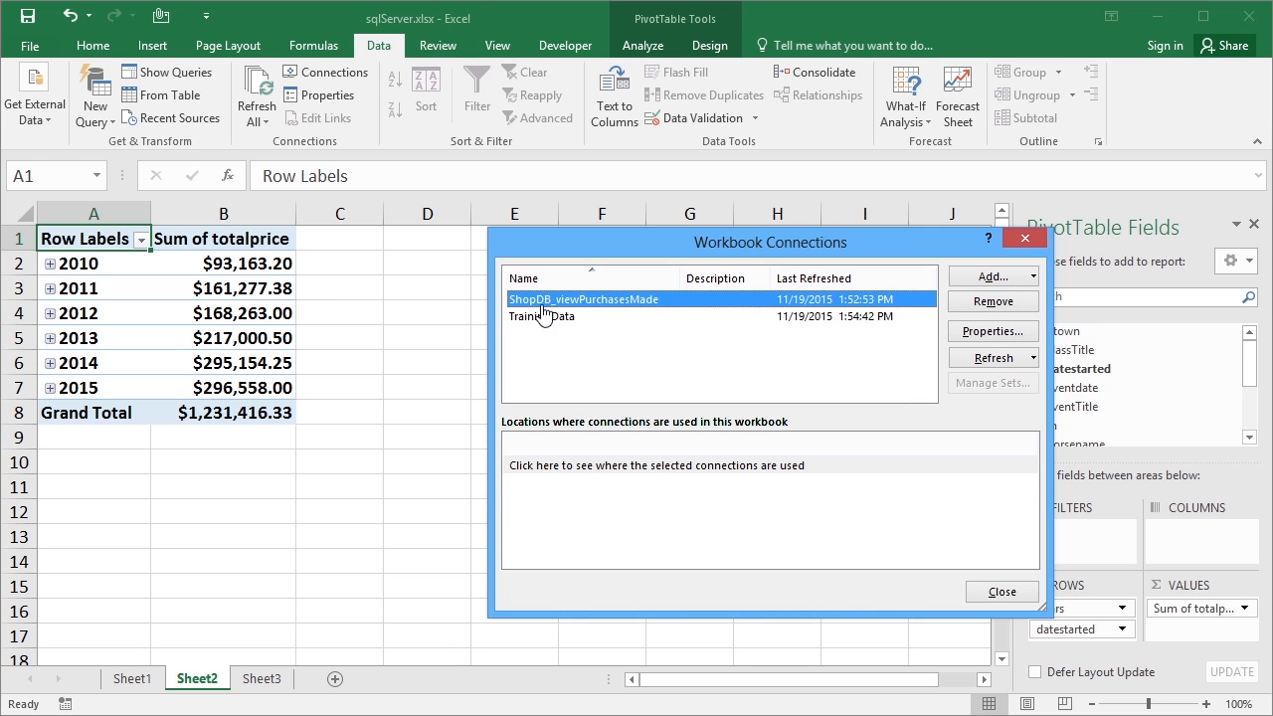
click(575, 324)
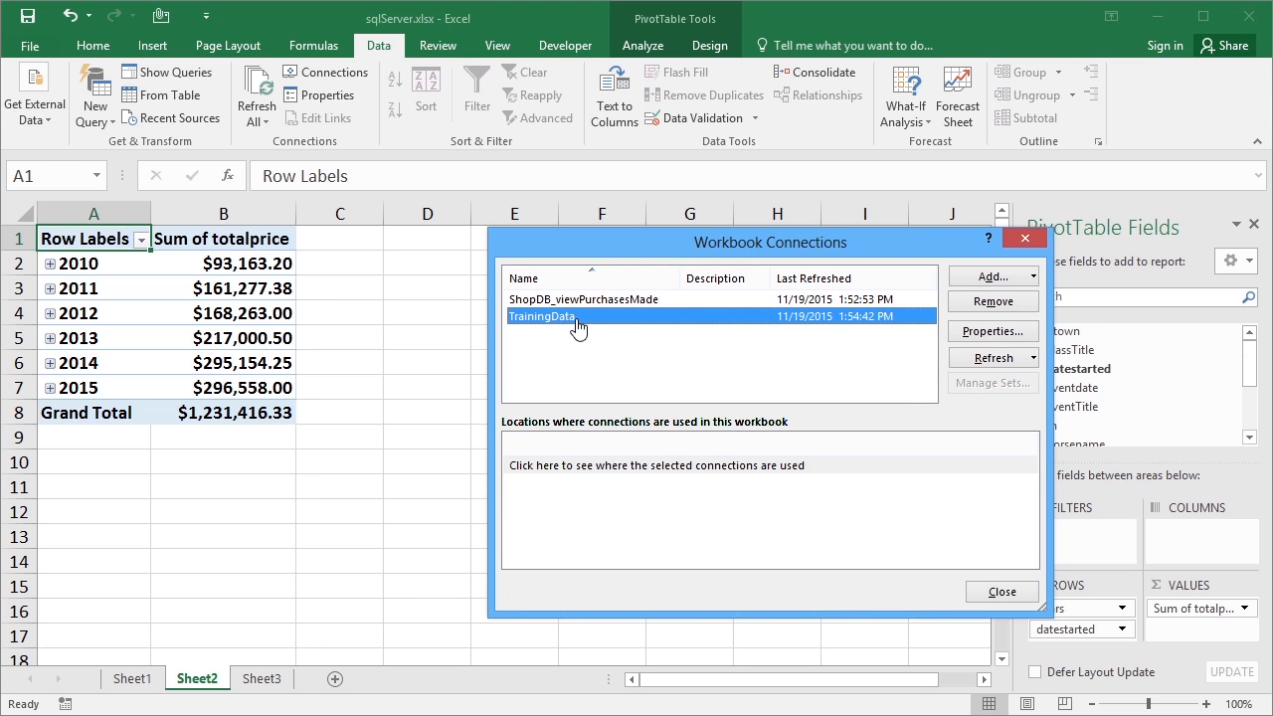
click(958, 326)
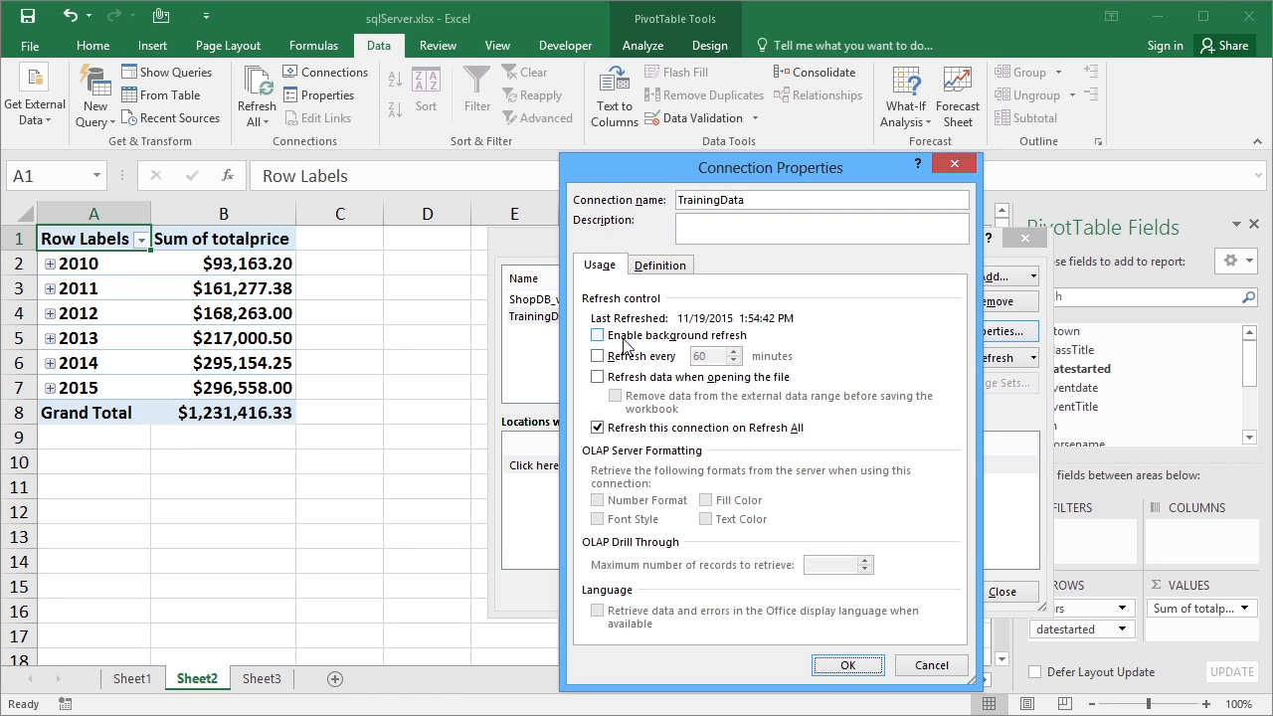
Try the connection's 60-minute refresh and refresh-on-opening options, and turn both back off
click(597, 356)
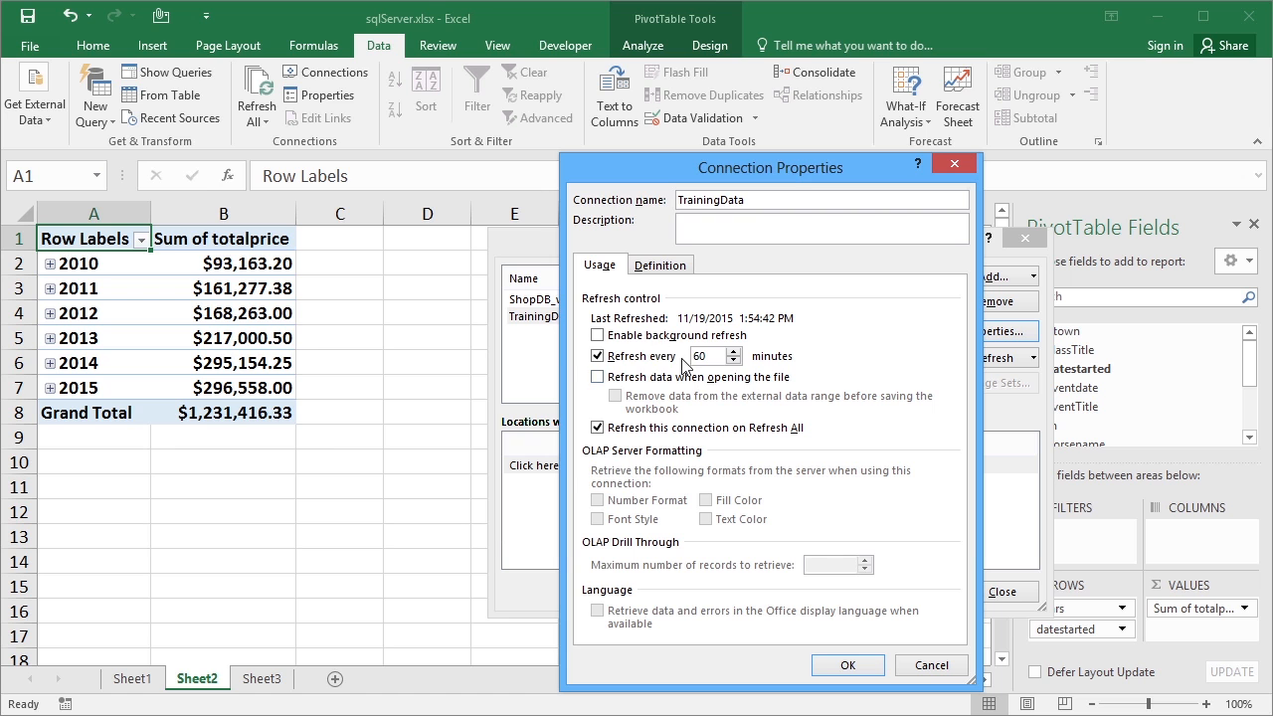
click(598, 377)
click(601, 378)
click(600, 358)
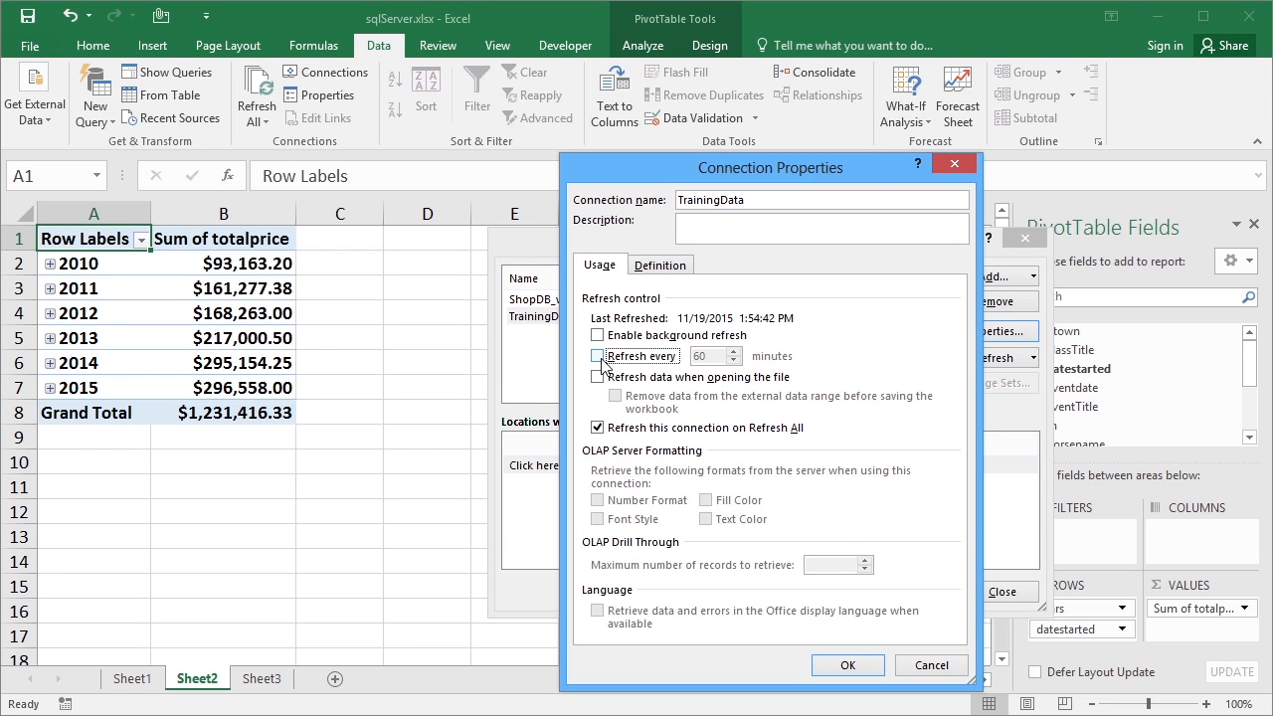
Review the TrainingData connection's definition, including its connection string and command text, and accept the connection properties
click(659, 268)
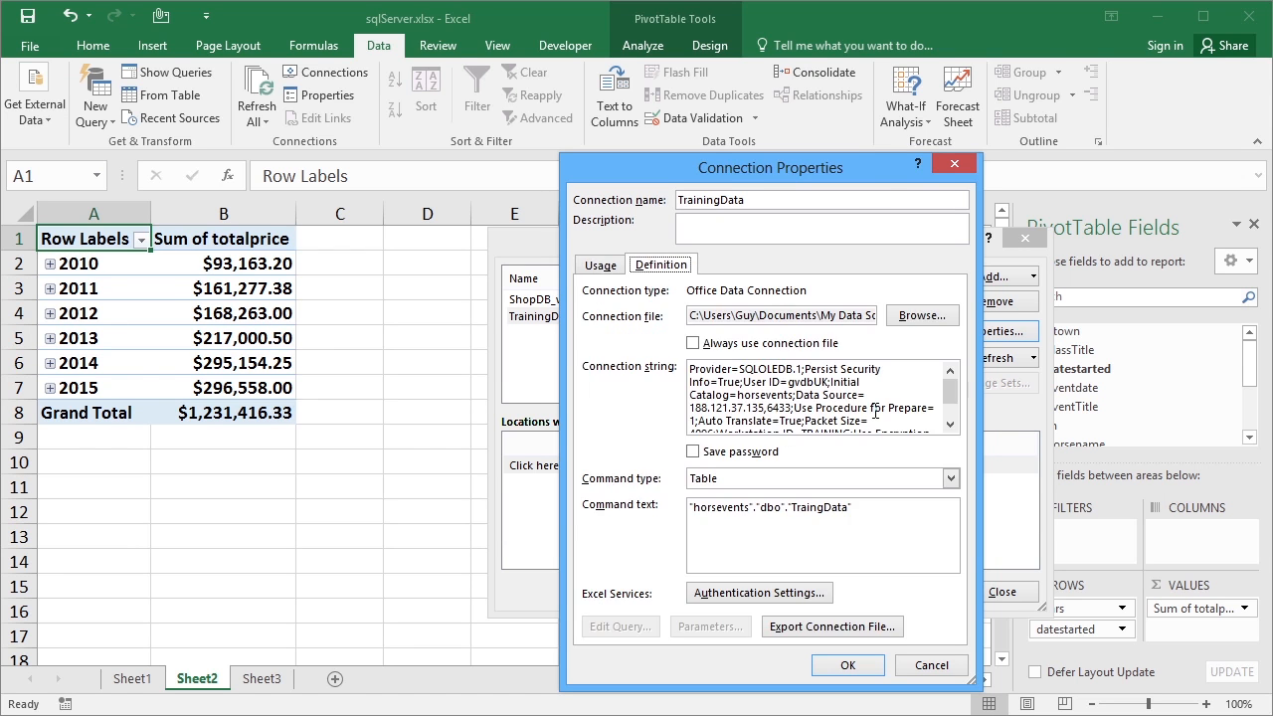
mouse_move(951, 393)
mouse_down()
mouse_move(952, 436)
mouse_move(952, 393)
mouse_up()
click(848, 665)
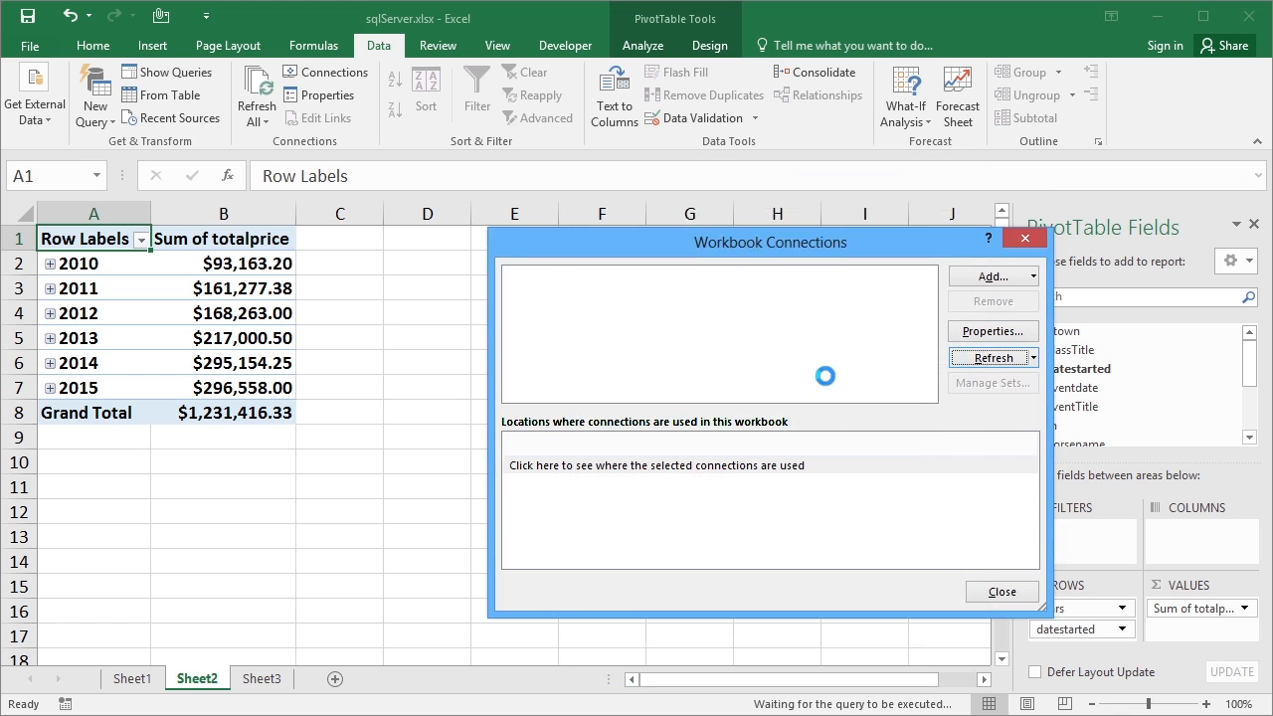
Review the usage and definition properties of the ShopDB_viewPurchasesMade connection, and close the workbook connections list without changes
click(761, 280)
click(597, 302)
click(991, 331)
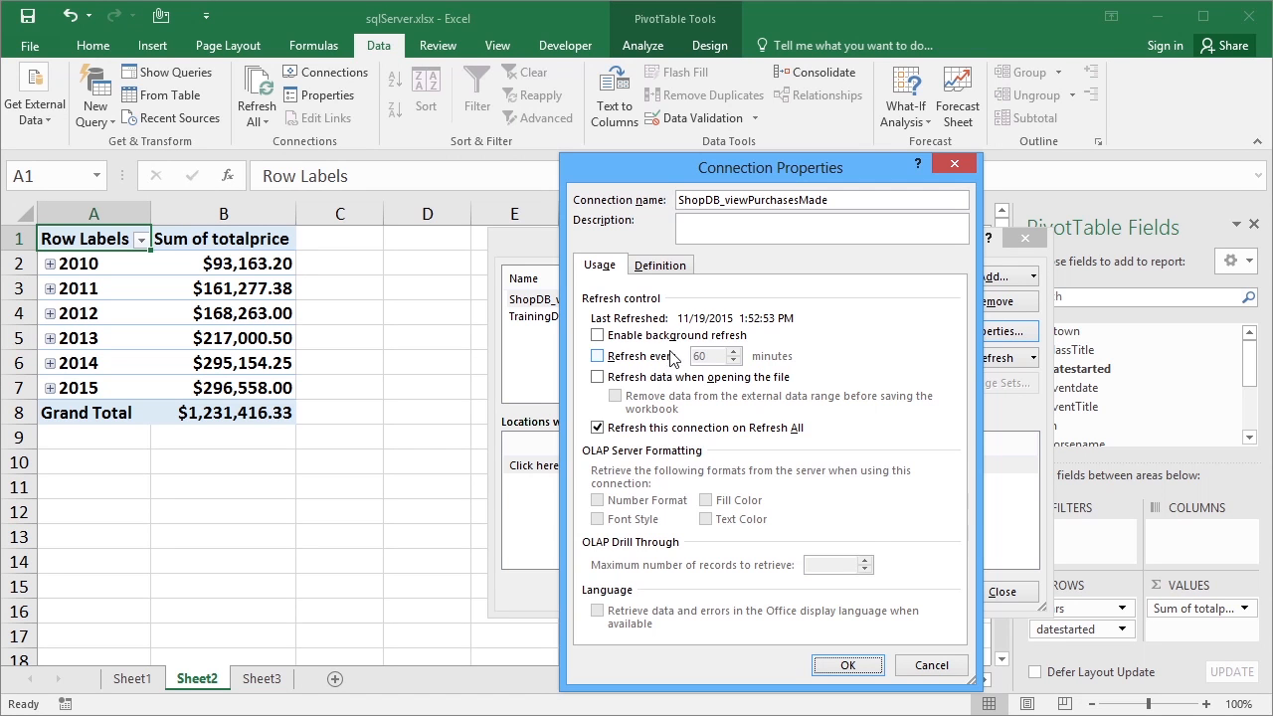
click(678, 267)
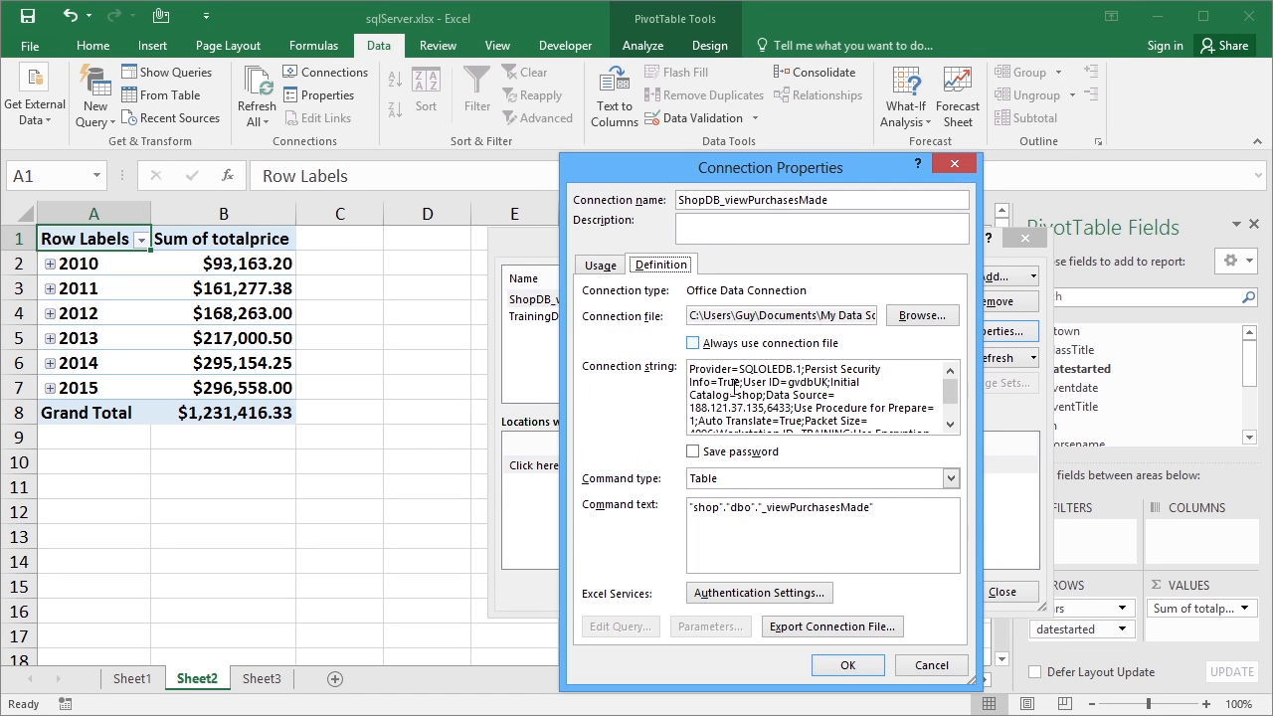
click(925, 667)
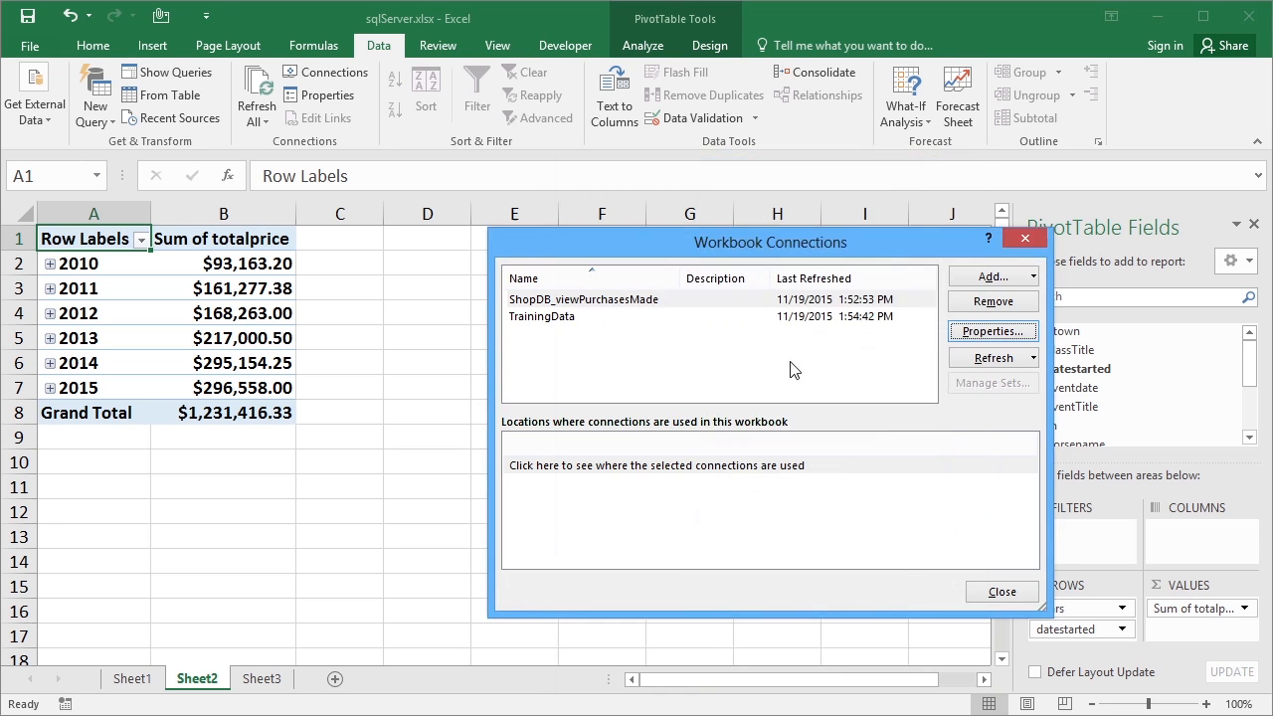
click(990, 601)
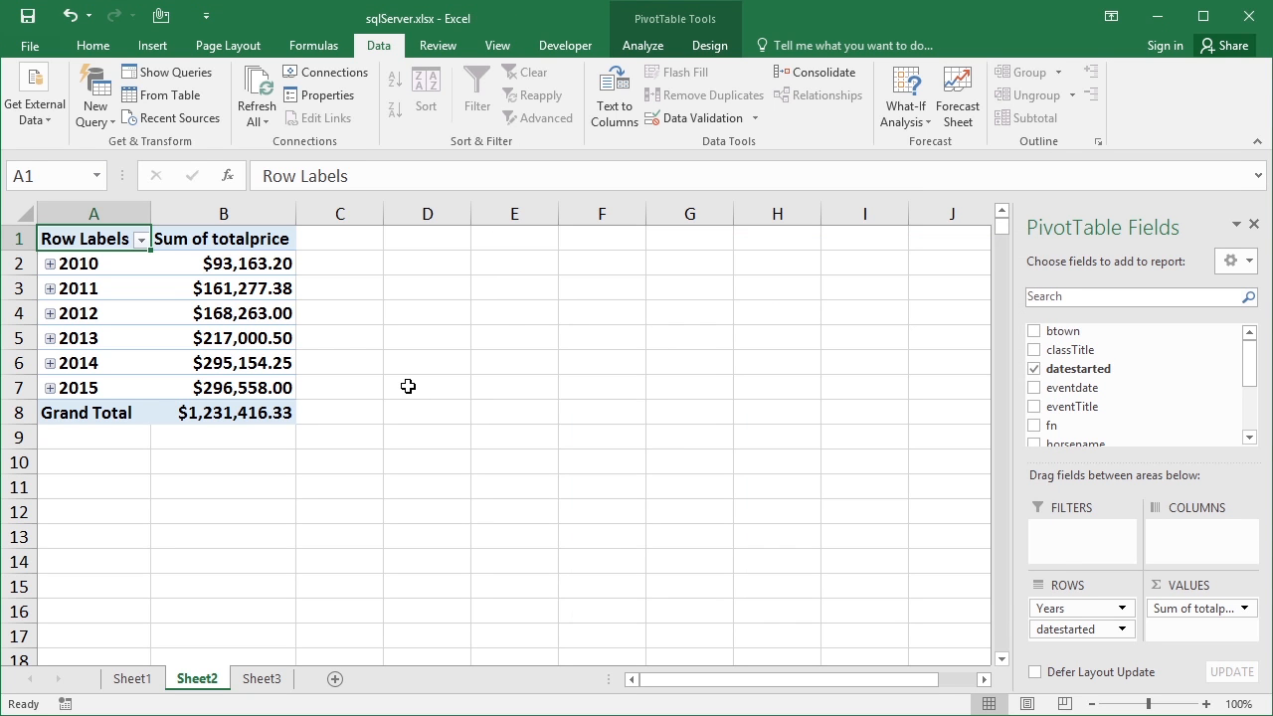
Try removing the ShopDB_viewPurchasesMade connection from the workbook, cancel the removal, and close the connections list
click(327, 72)
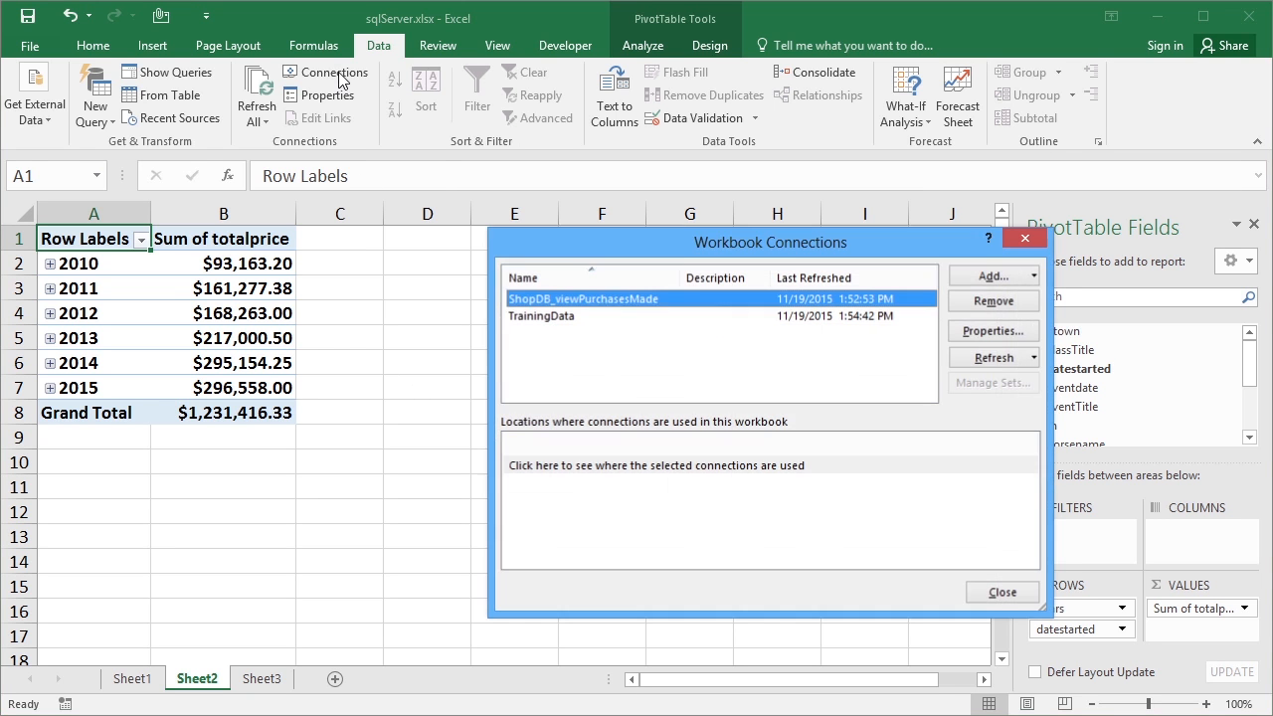
click(995, 302)
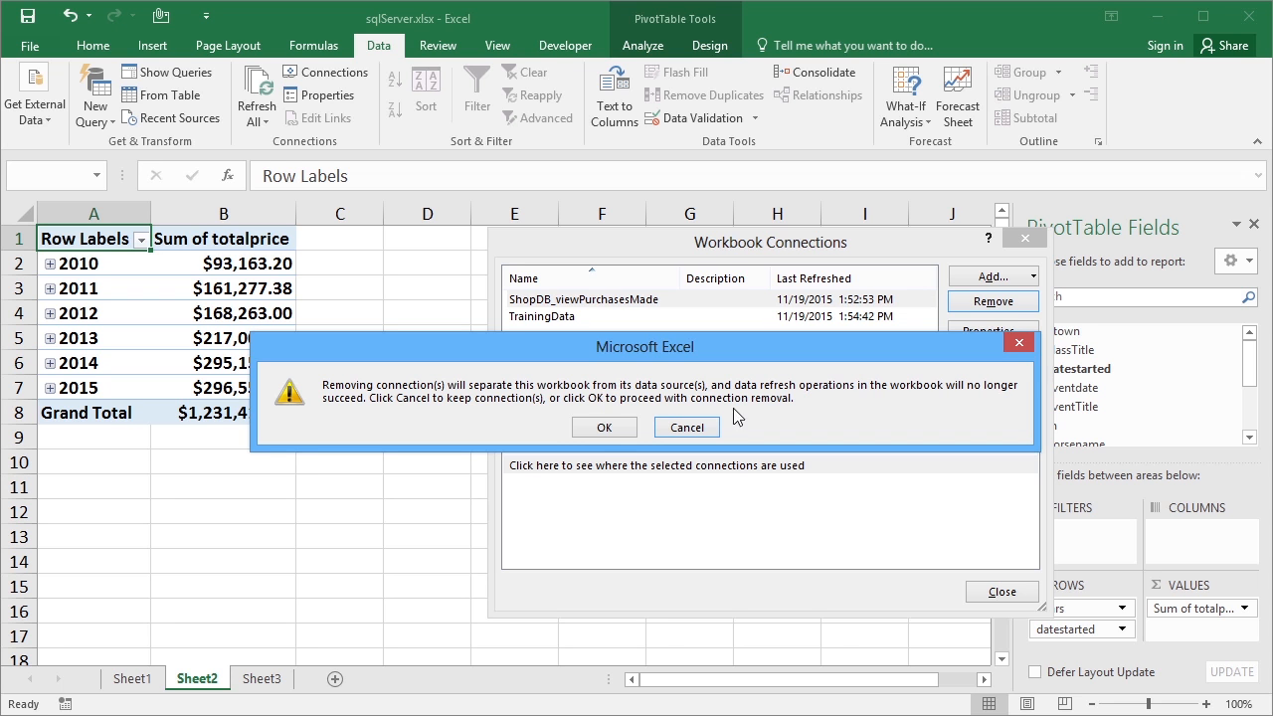
click(683, 428)
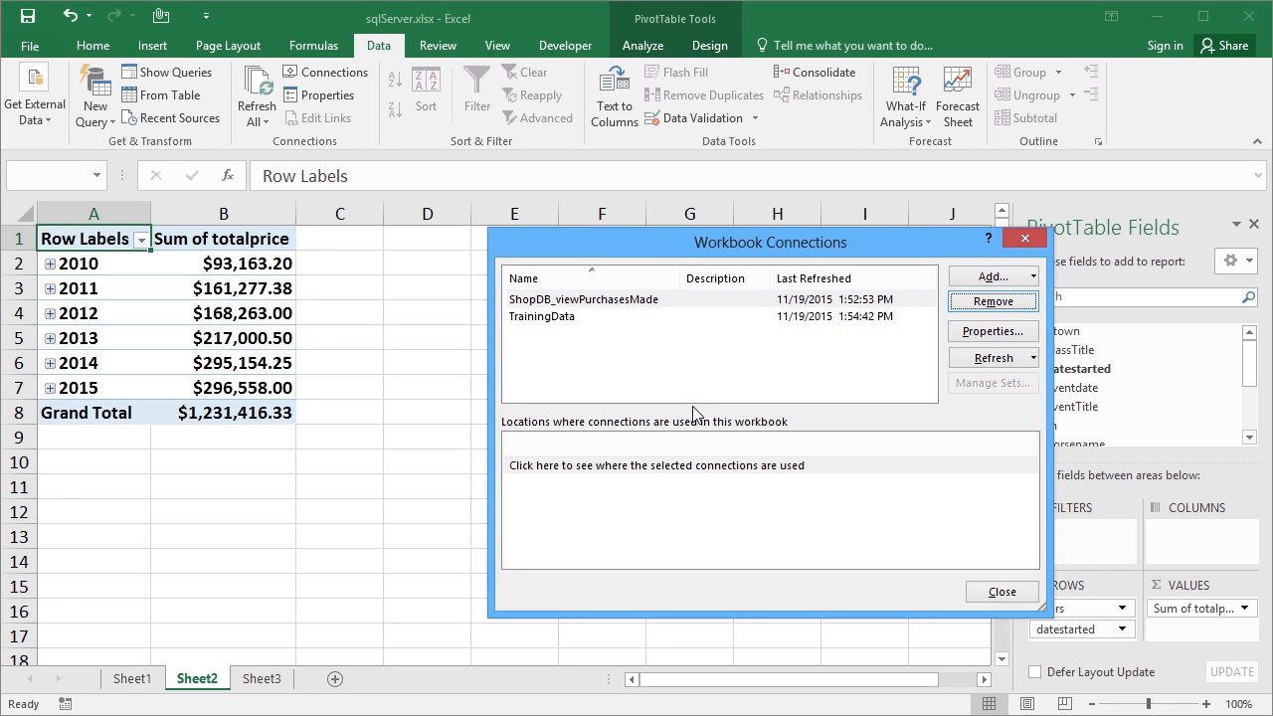
click(1002, 594)
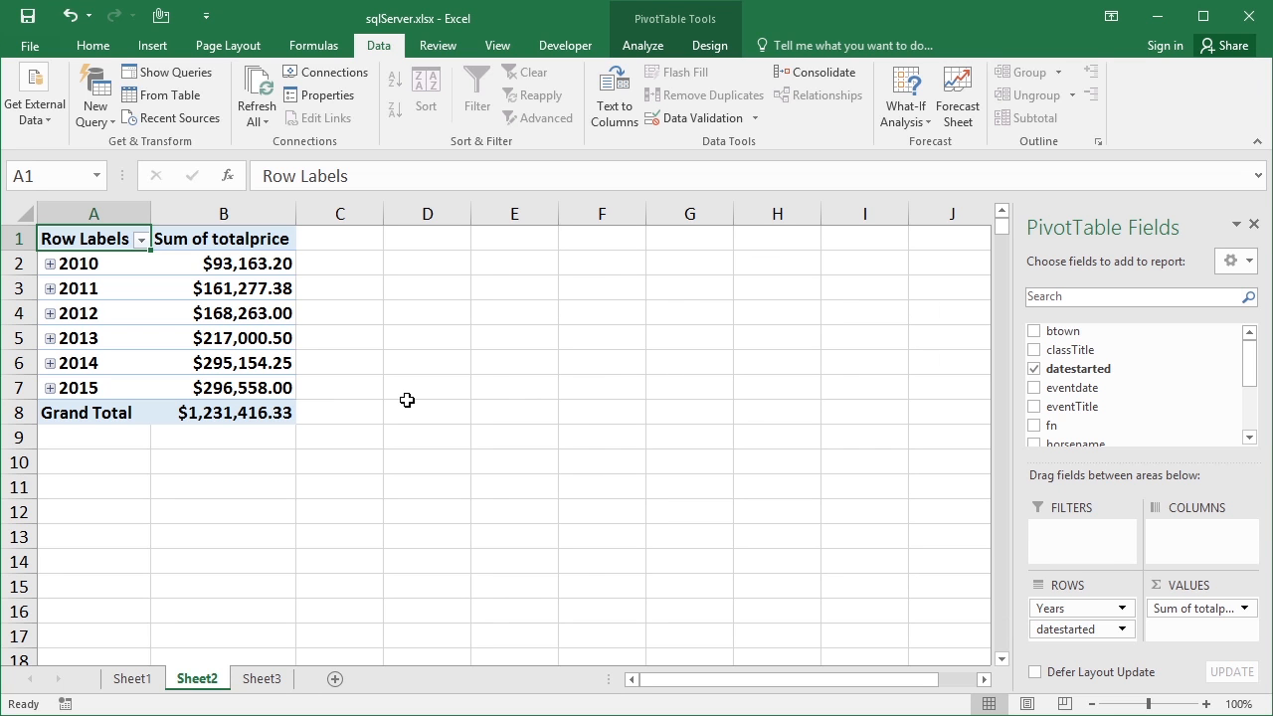